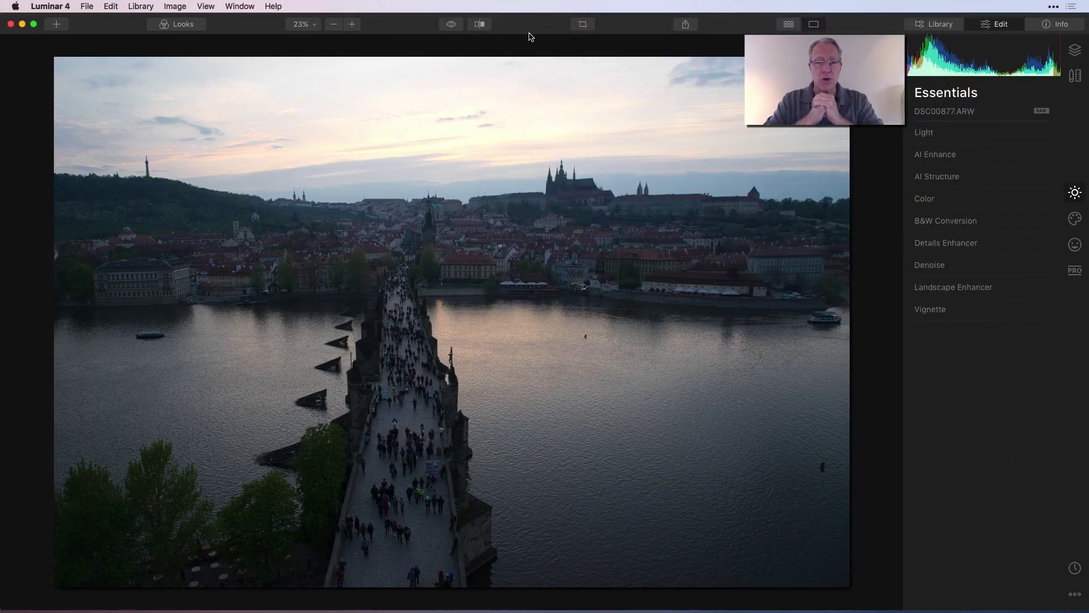
- Show the Luminar Looks, browse the available looks collections and choose the Essentials collection
left_click(184, 30)
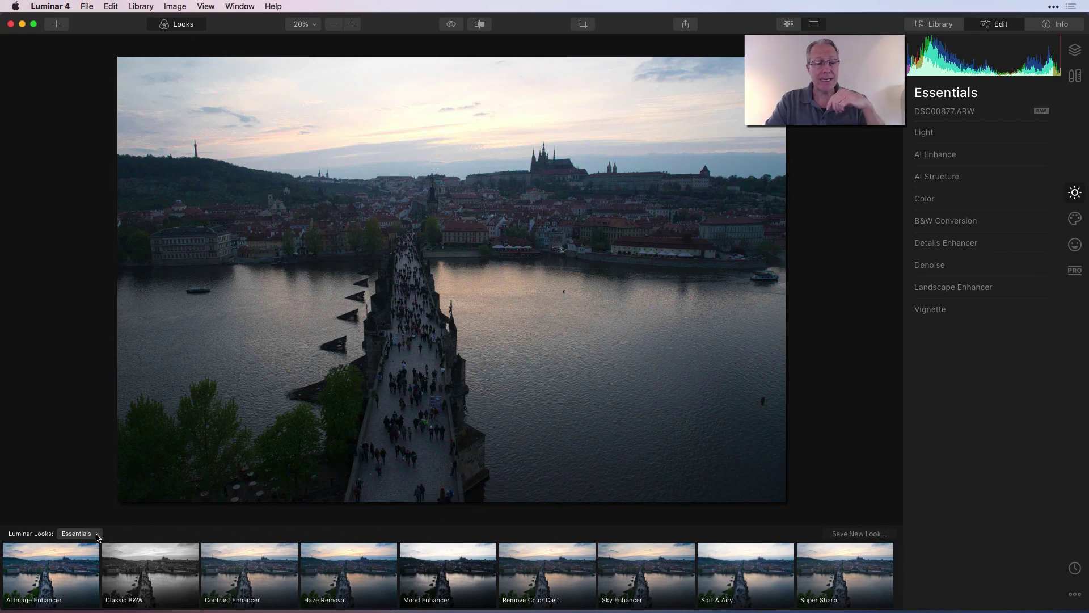
left_click(97, 536)
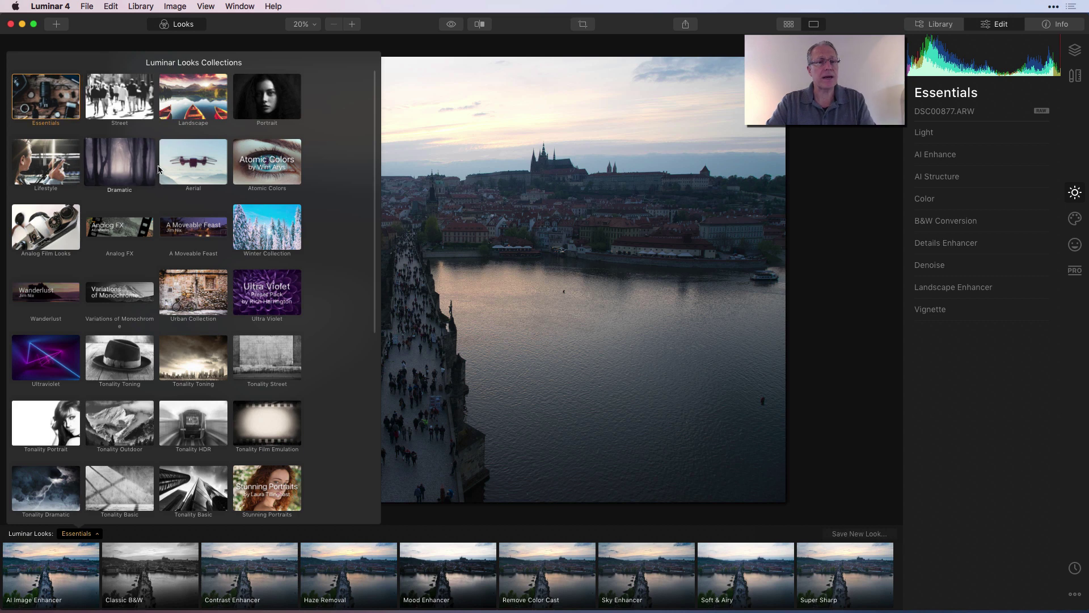
scroll(248, 231, "down", 1)
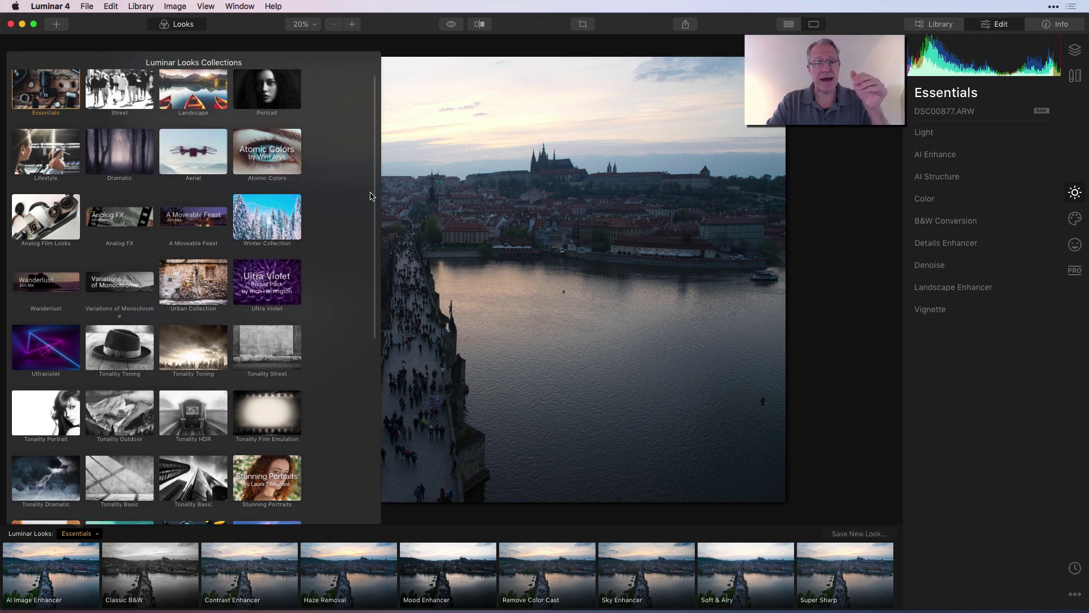
left_click_drag(374, 198, 376, 211)
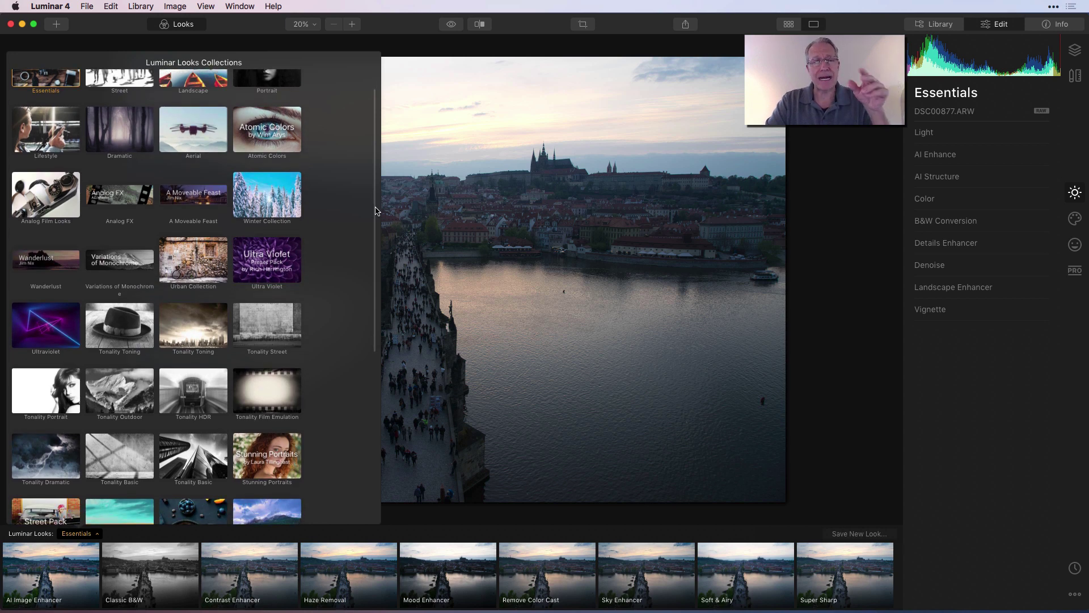
left_click_drag(375, 211, 367, 80)
left_click(52, 94)
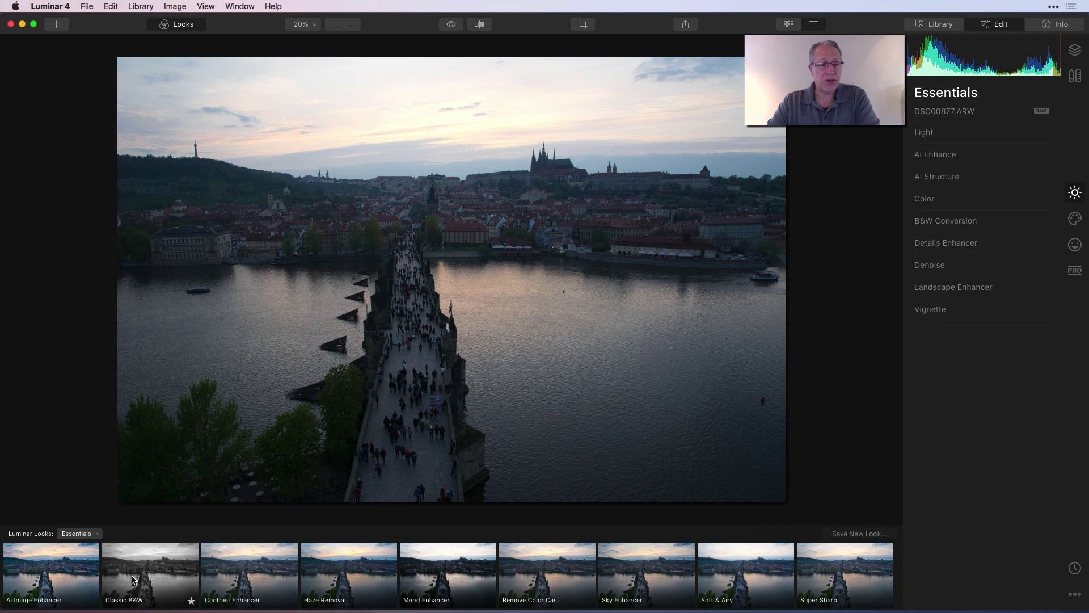
- Apply the AI Image Enhancer look to the bridge photo and keep its amount at 100
left_click(47, 573)
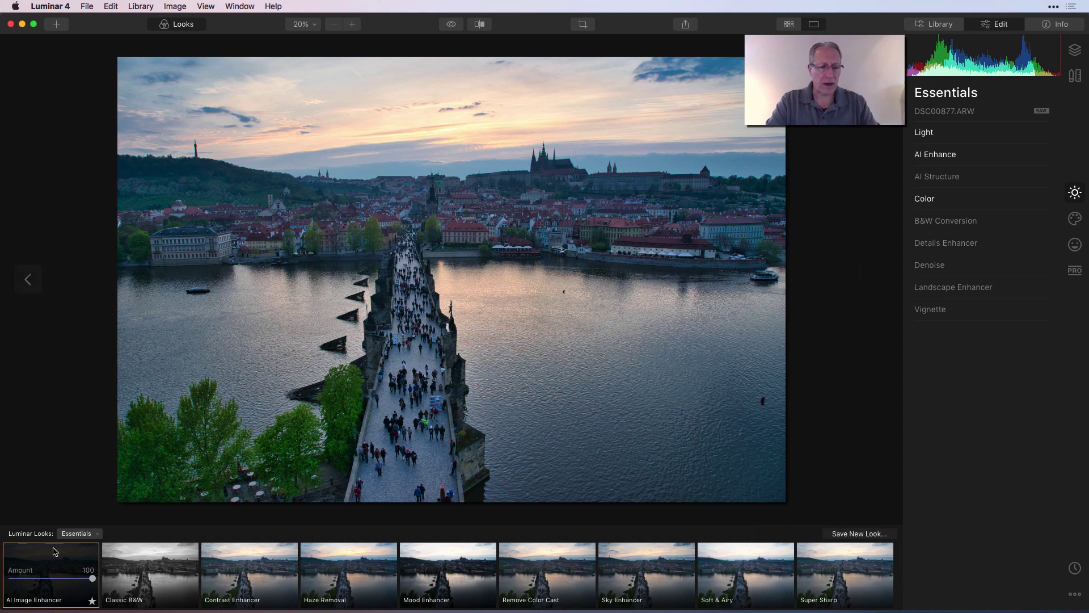
mouse_move(93, 581)
left_mouse_down()
mouse_move(2, 574)
mouse_move(97, 578)
left_mouse_up()
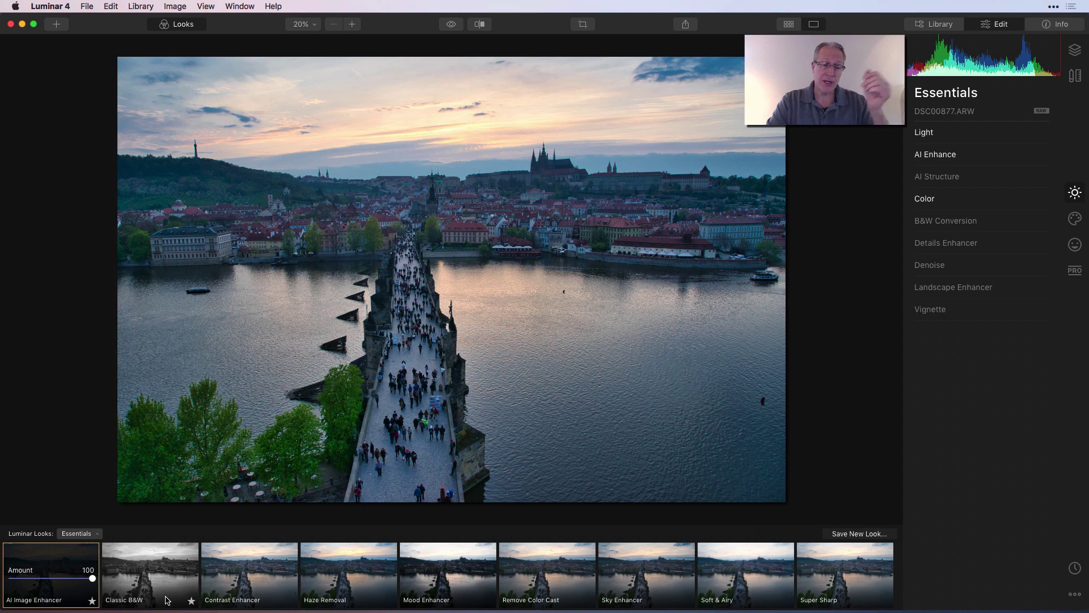
mouse_move(93, 579)
left_mouse_down()
mouse_move(40, 578)
mouse_move(93, 580)
left_mouse_up()
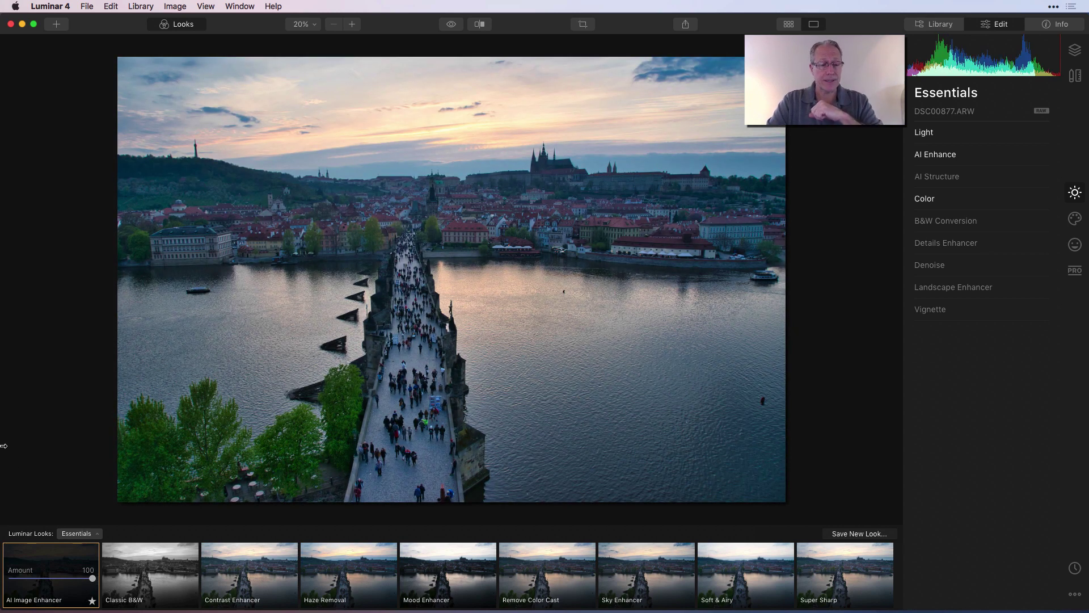
- Mark the AI Image Enhancer look as a favorite, remove the mark again, and open the Favorite collection
left_click(92, 601)
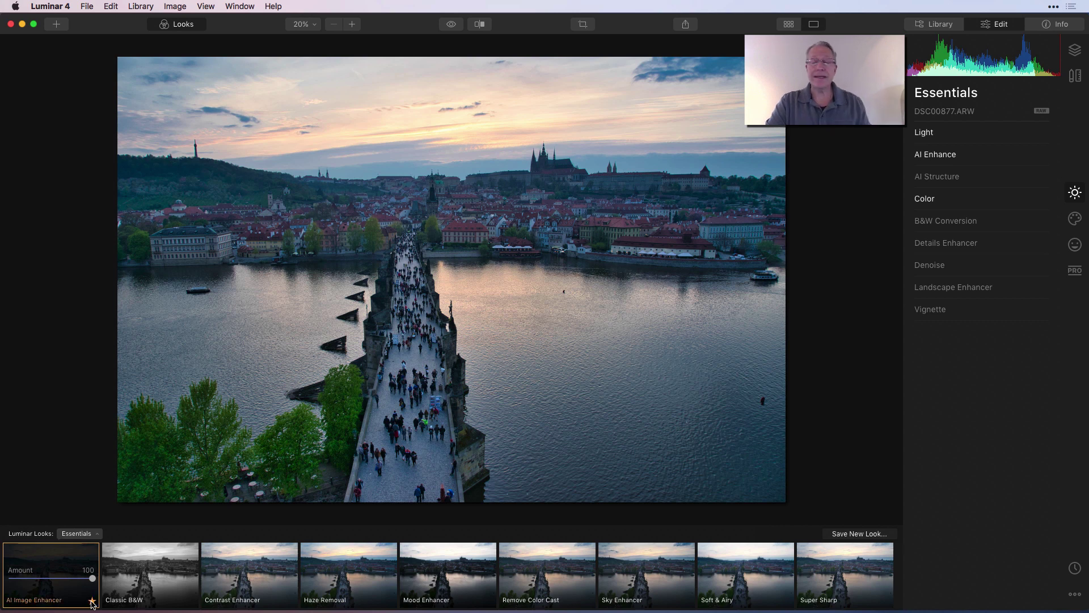
left_click(92, 601)
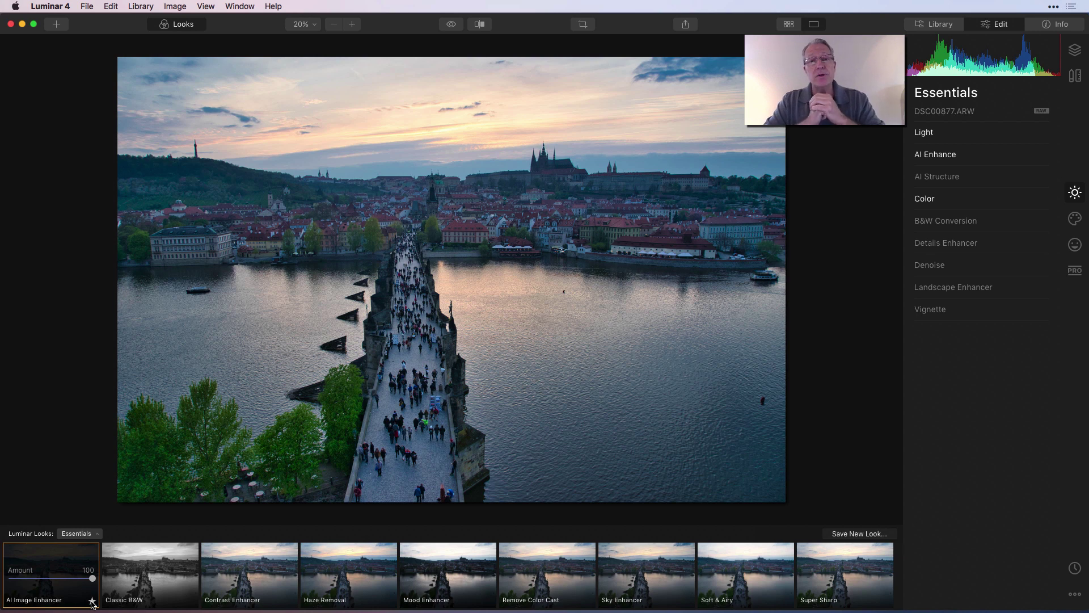
left_click(79, 533)
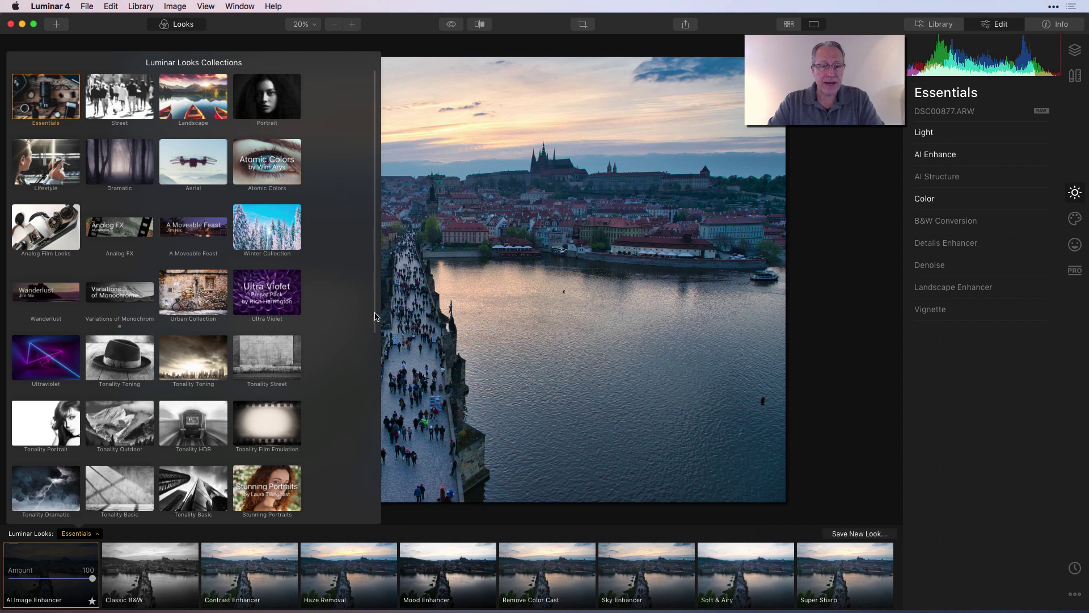
scroll(375, 318, "down", 3)
left_click_drag(374, 373, 366, 525)
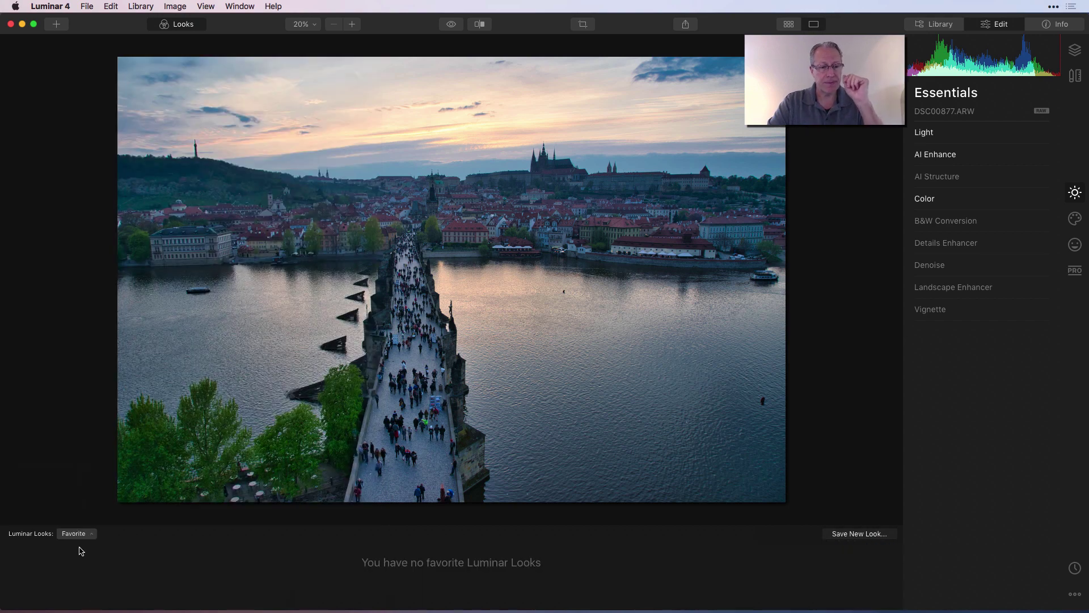
- Mark the AI Image Enhancer look in the Essentials collection as a favorite and open the Favorite collection
left_click(90, 535)
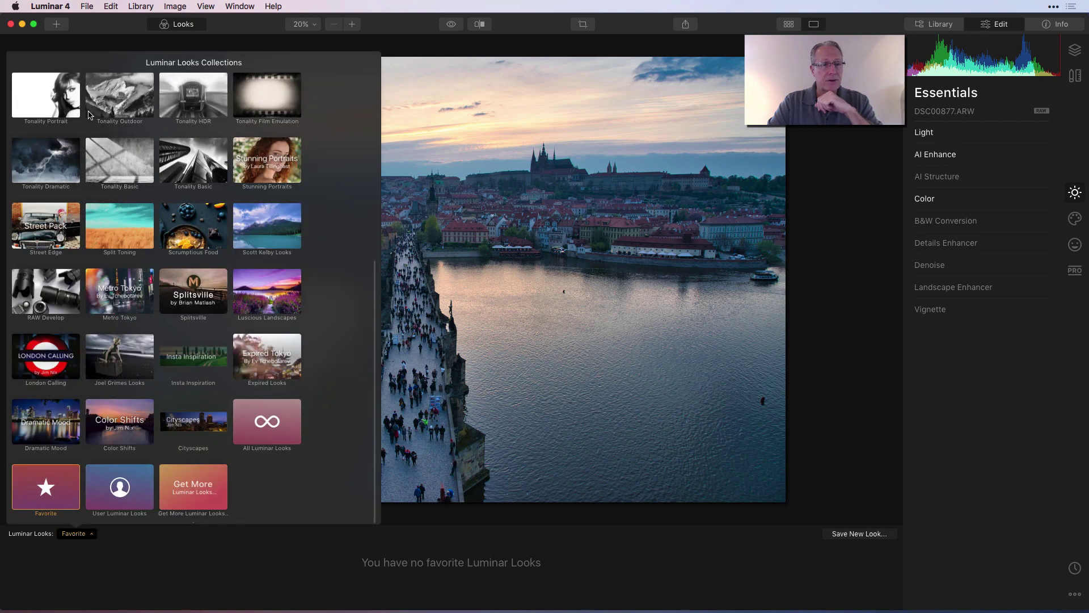
scroll(91, 111, "up", 5)
left_click(46, 105)
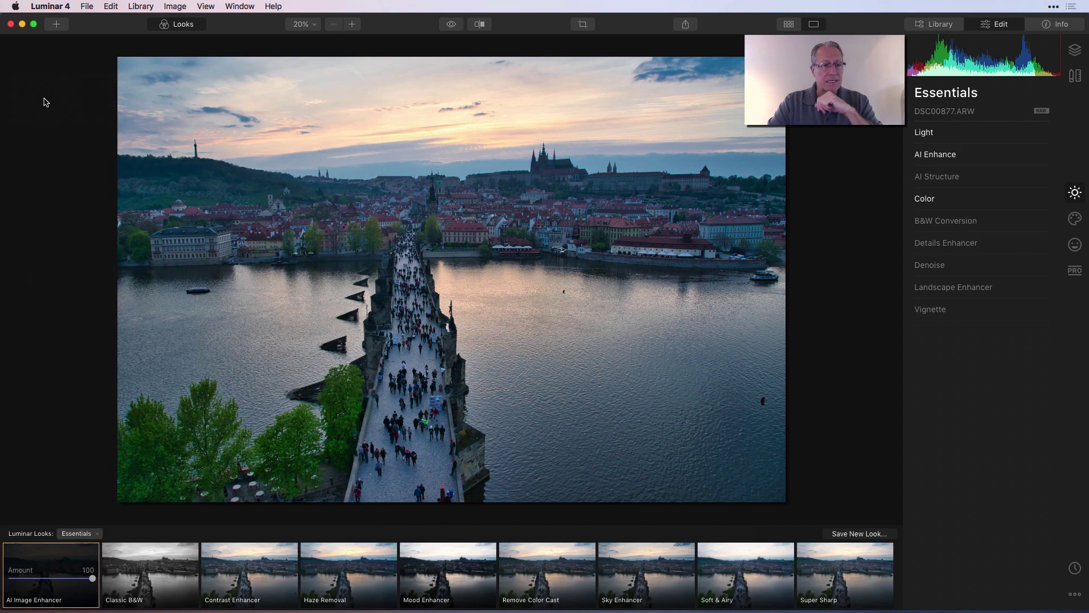
left_click(92, 600)
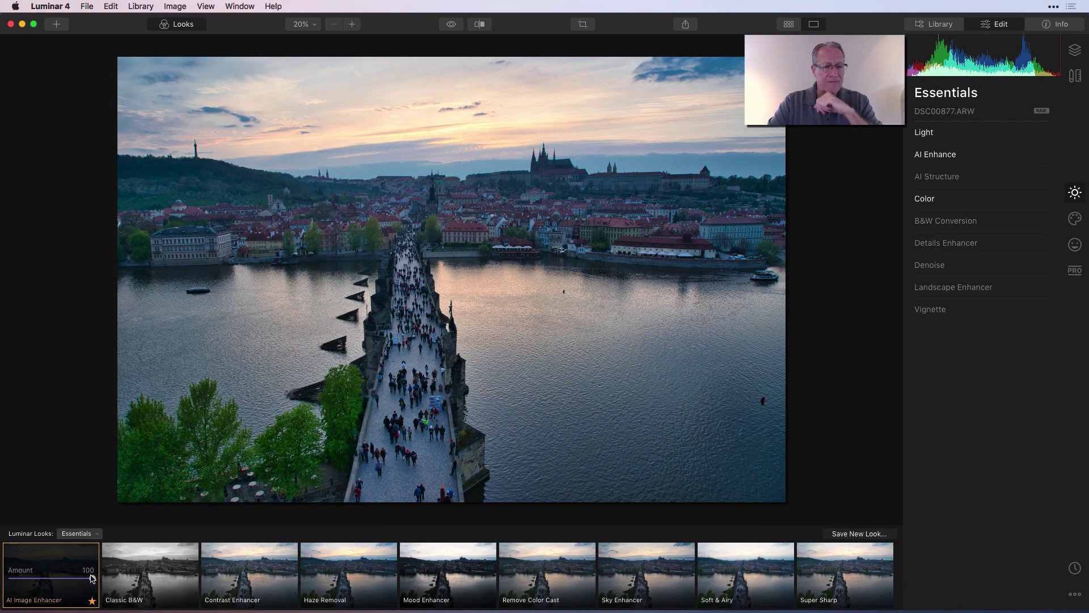
left_click(87, 535)
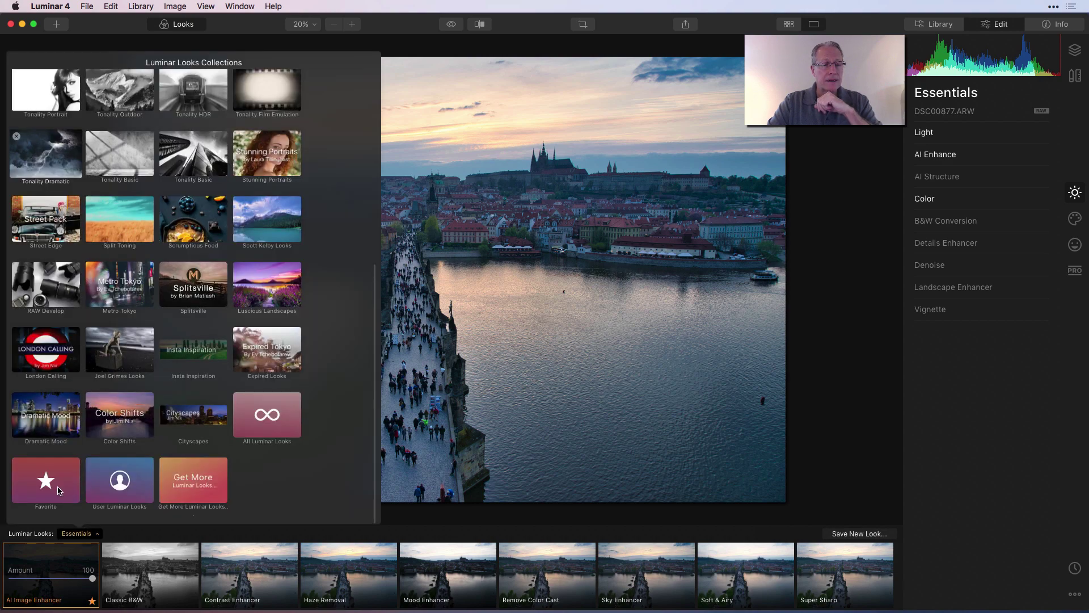
left_click(59, 490)
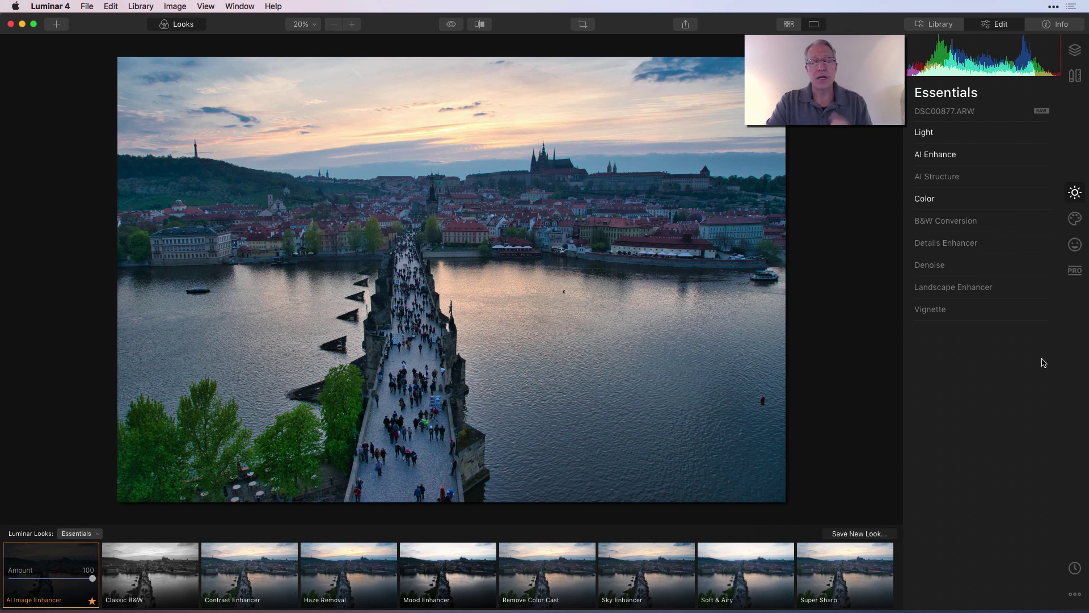
- Look through the Creative, portrait and Professional filter groups, collapsing the Color Styles (LUT) filter
left_click(1075, 218)
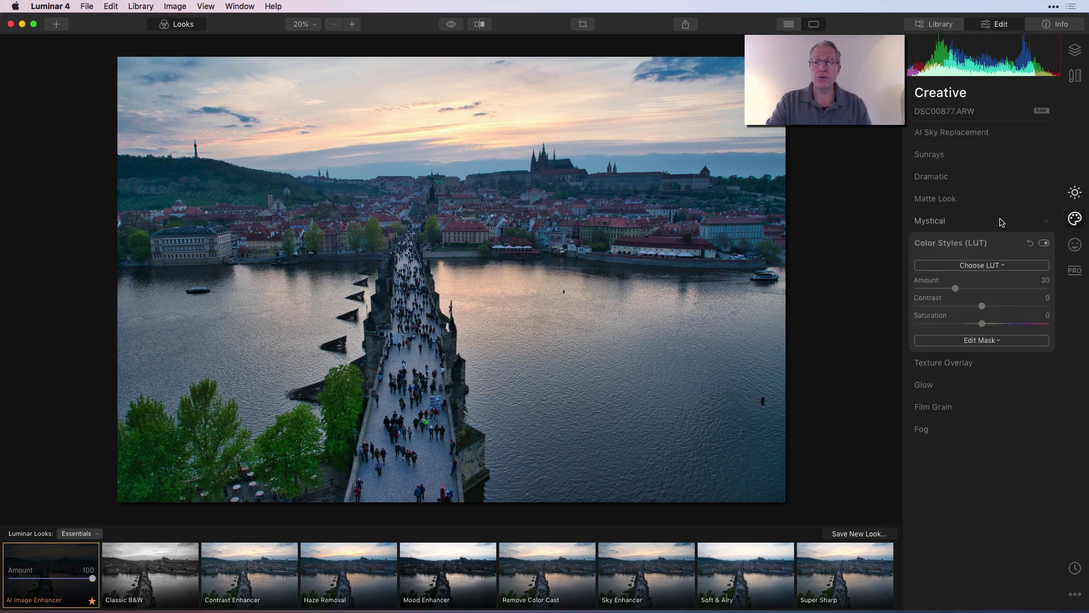
left_click(1000, 239)
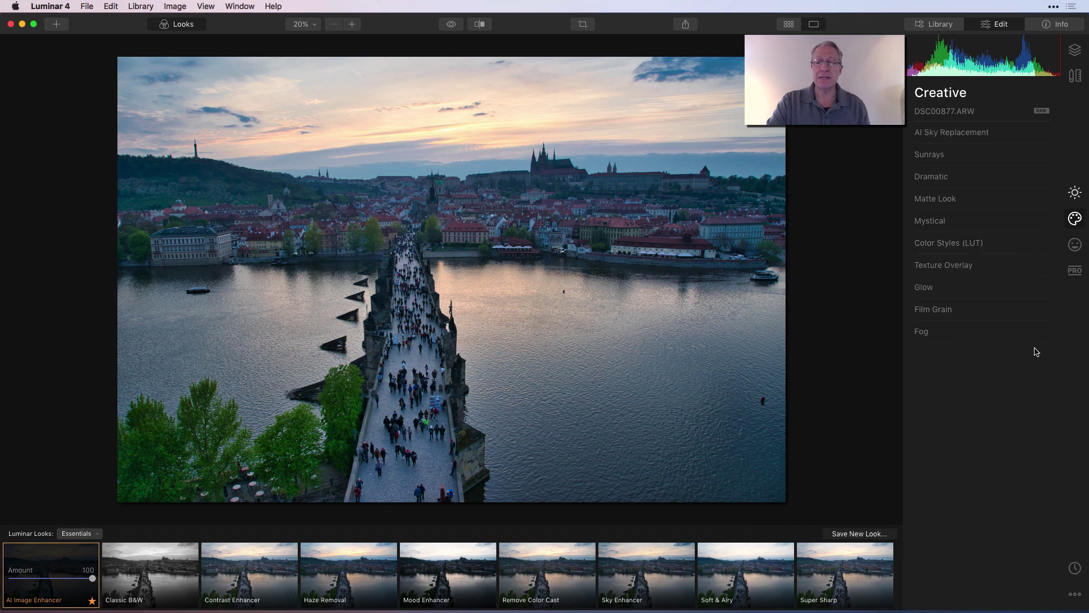
left_click(1075, 245)
left_click(1075, 274)
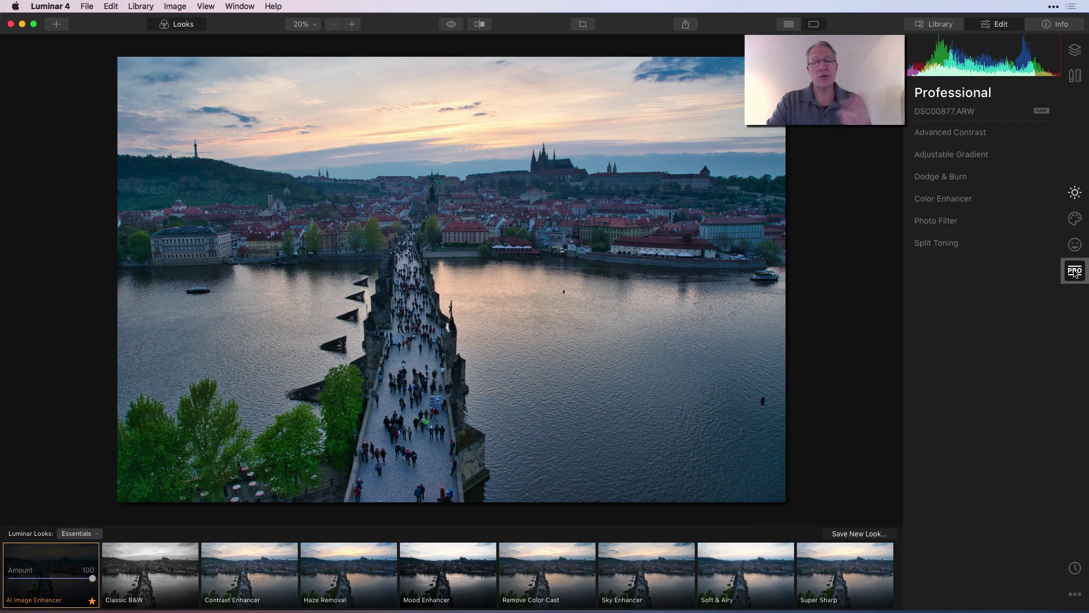
- Examine the Light, AI Enhance and Color settings that the applied look uses in the Essentials filters
left_click(1076, 193)
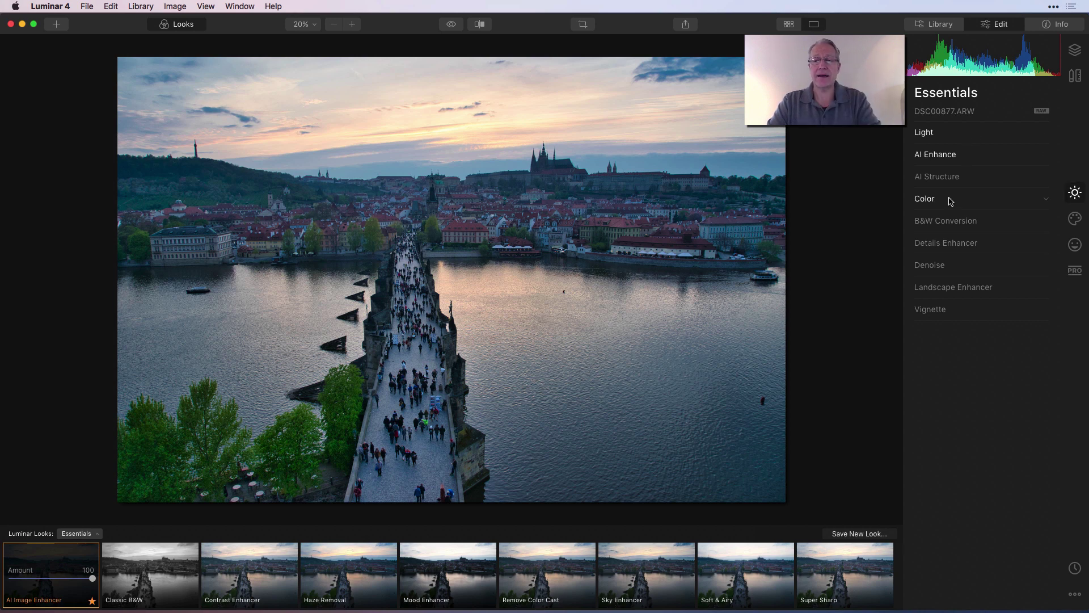
left_click(962, 138)
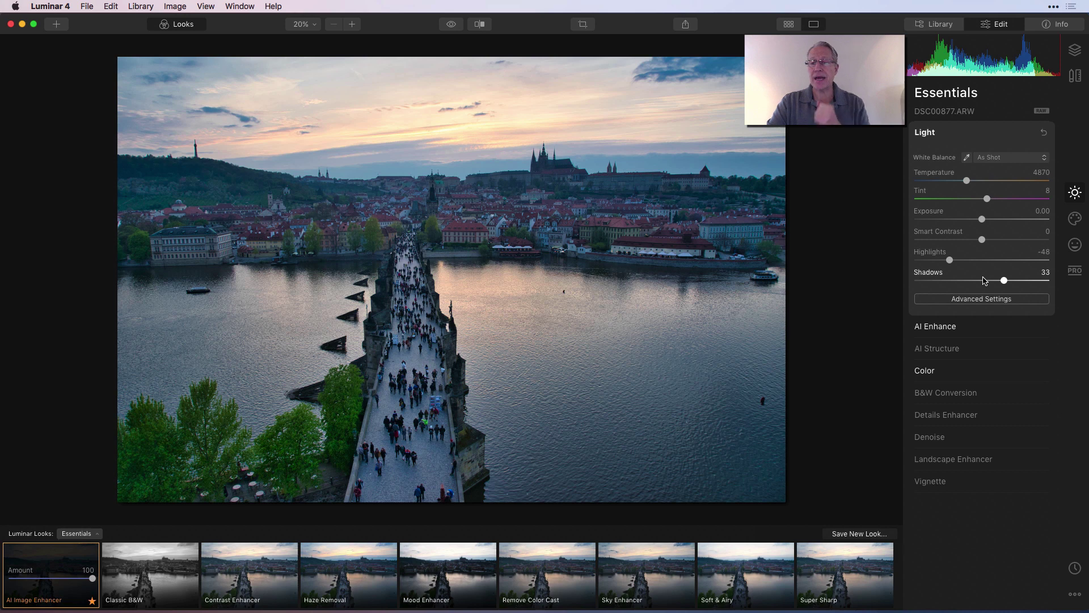
left_click(994, 141)
left_click(992, 157)
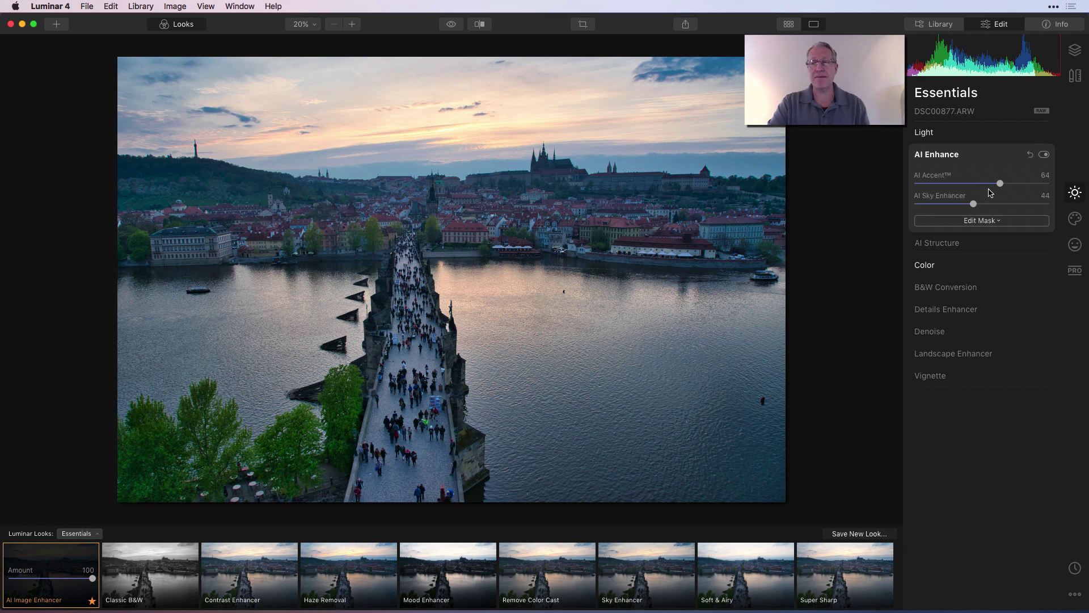
left_click(992, 162)
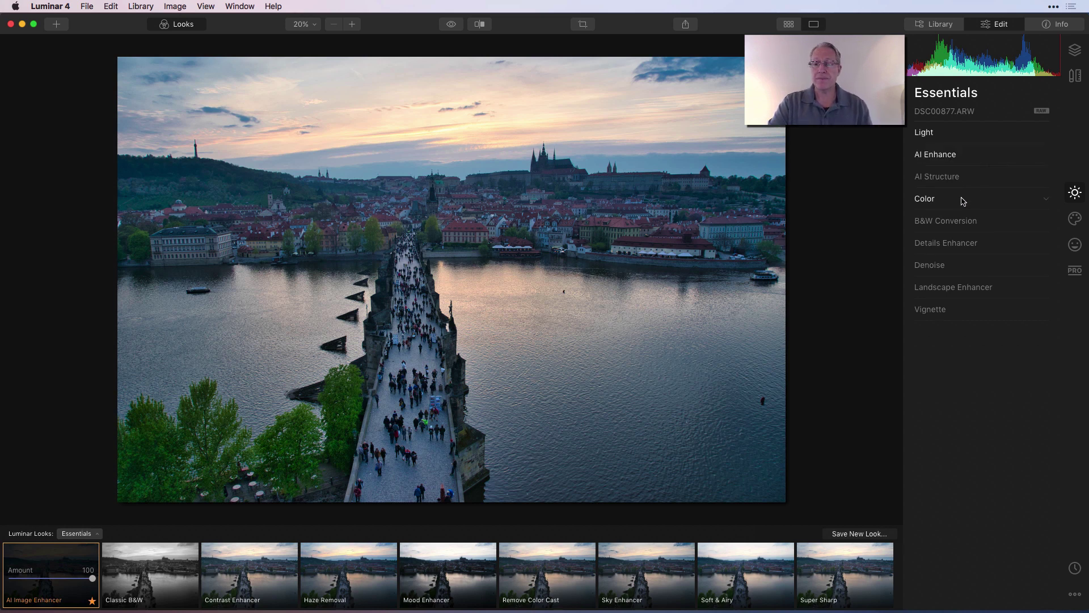
left_click(962, 200)
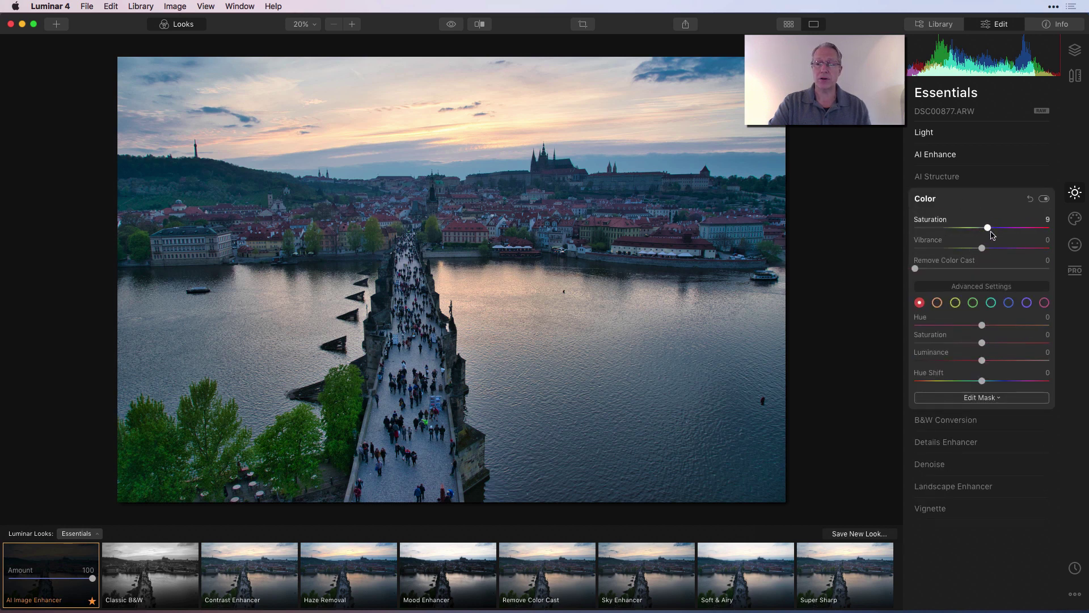
left_click(990, 203)
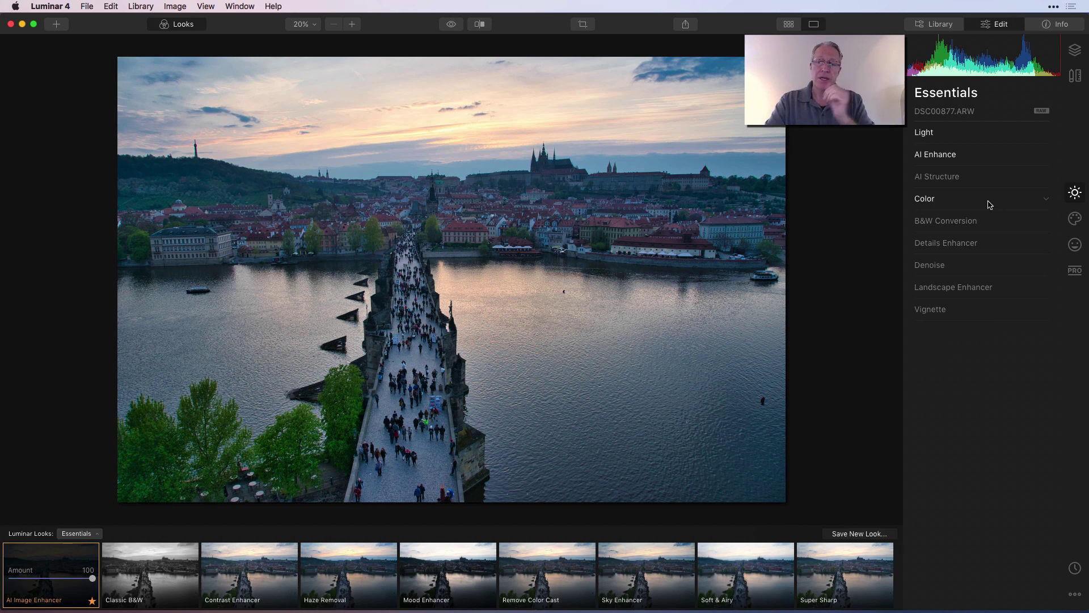
- Set Highlights to -65 and the white balance Temperature to 6019 in the Light filter
left_click(941, 137)
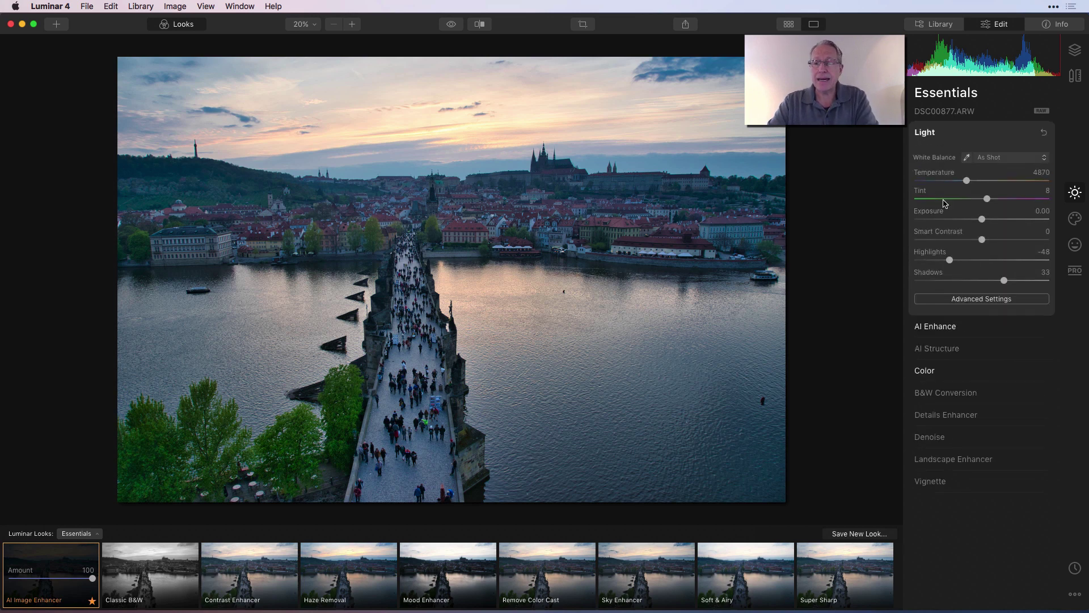
left_click_drag(951, 260, 938, 260)
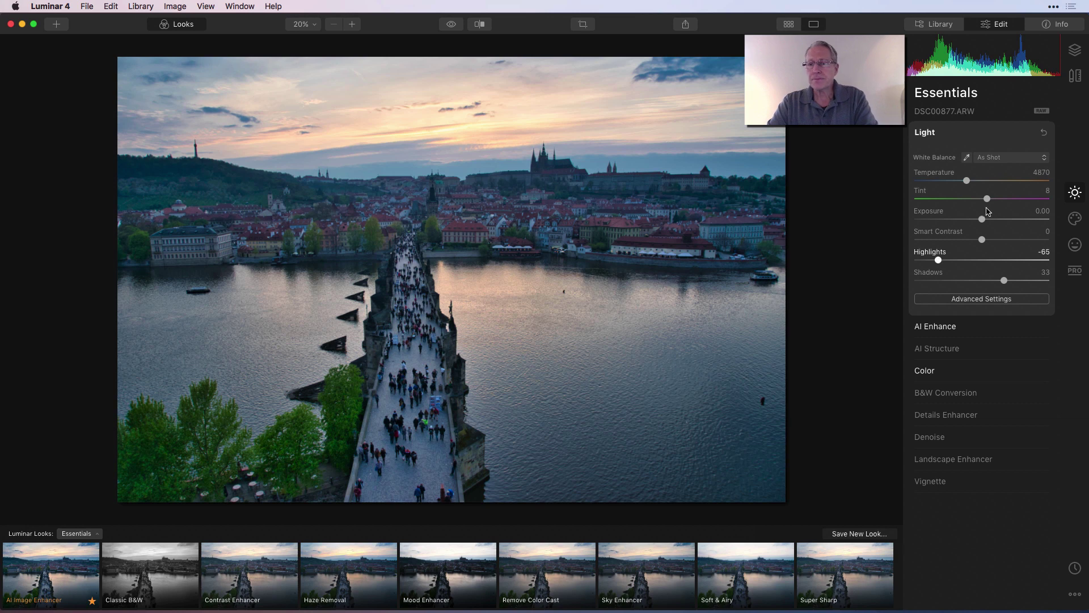
left_click_drag(967, 181, 982, 181)
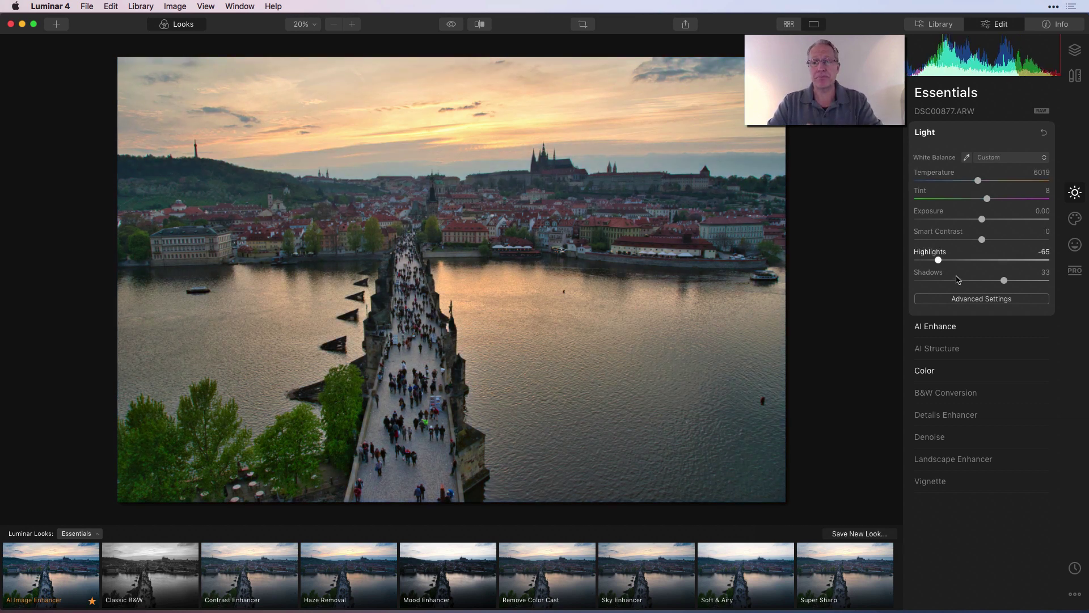
- Set Vibrance to 18 in the Color filter
left_click(975, 136)
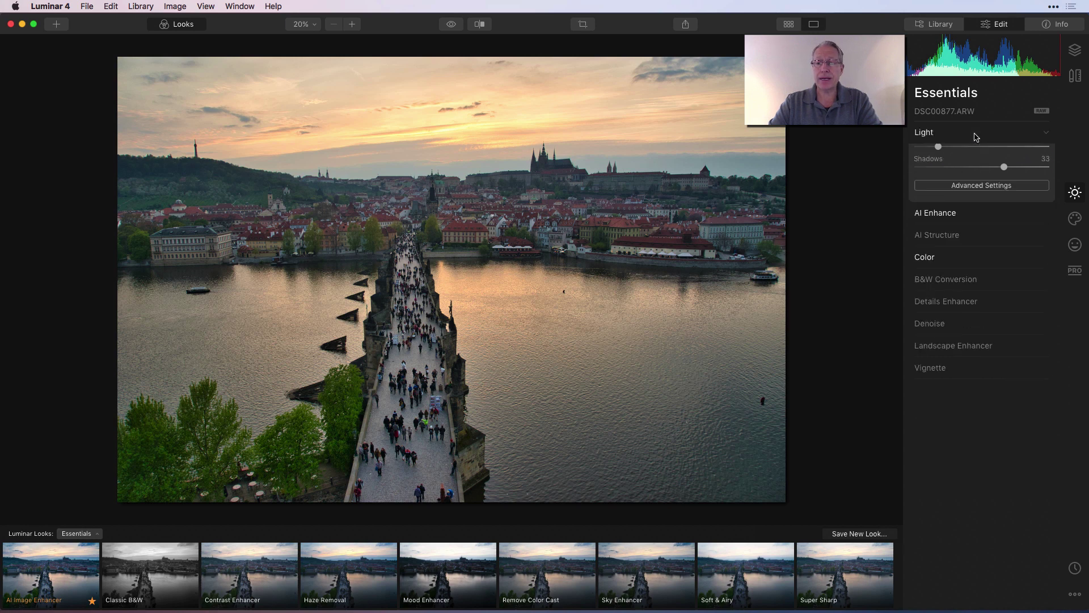
left_click(959, 200)
left_click_drag(981, 248, 997, 249)
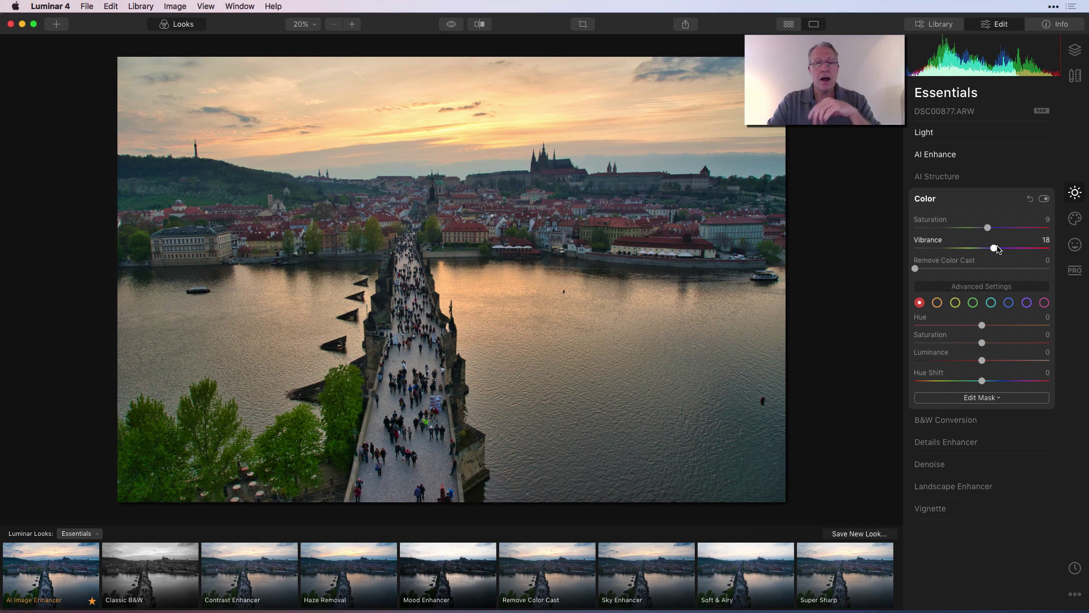
- Set the Temperature to 5483 and Smart Contrast to 24 in the Light filter
left_click(978, 137)
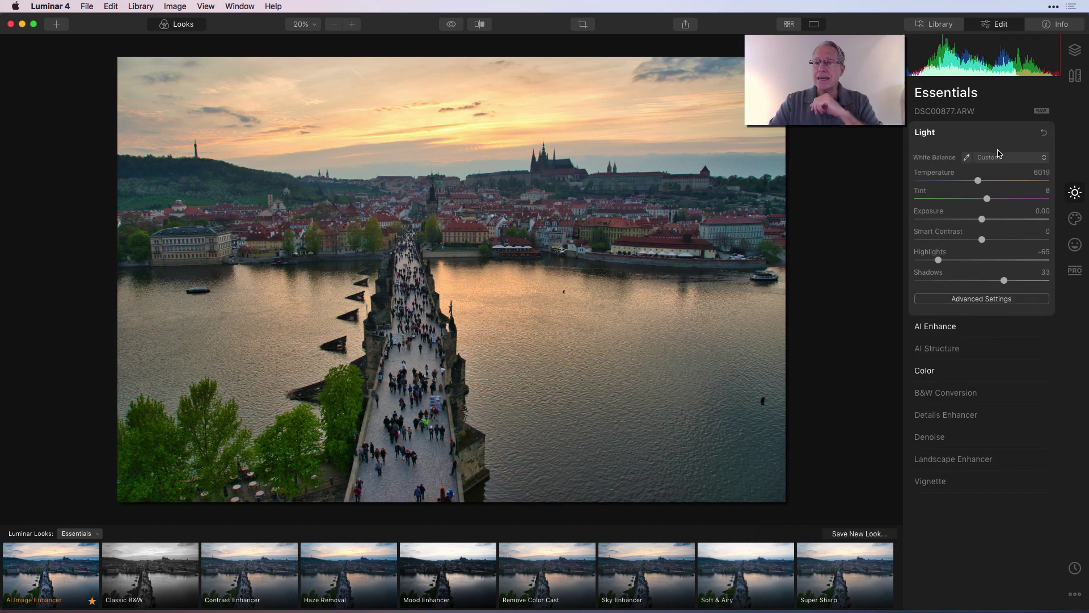
left_click_drag(978, 182, 972, 181)
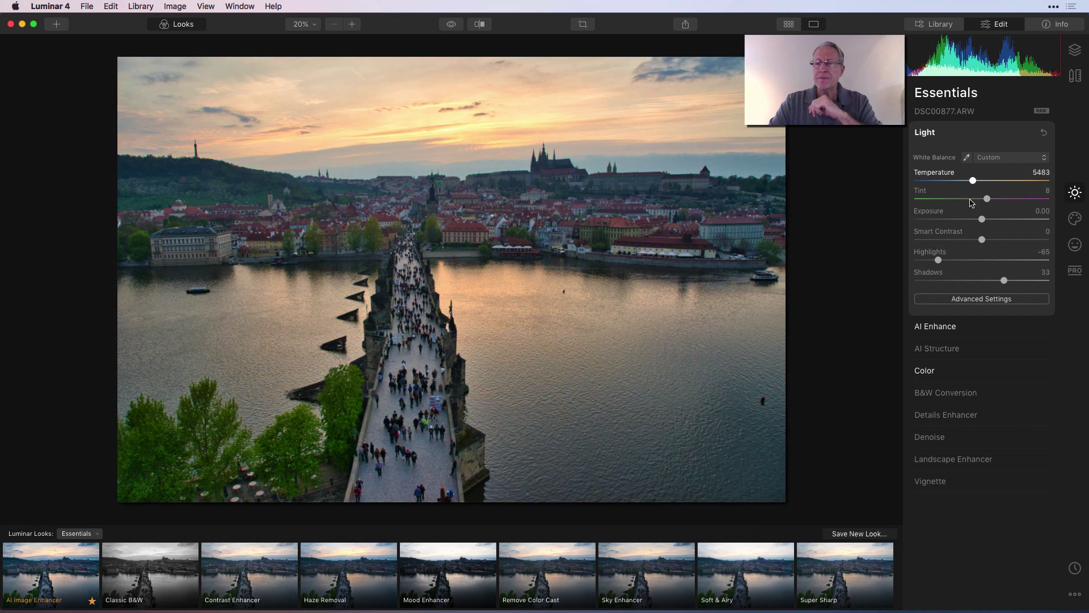
left_click_drag(982, 239, 1000, 243)
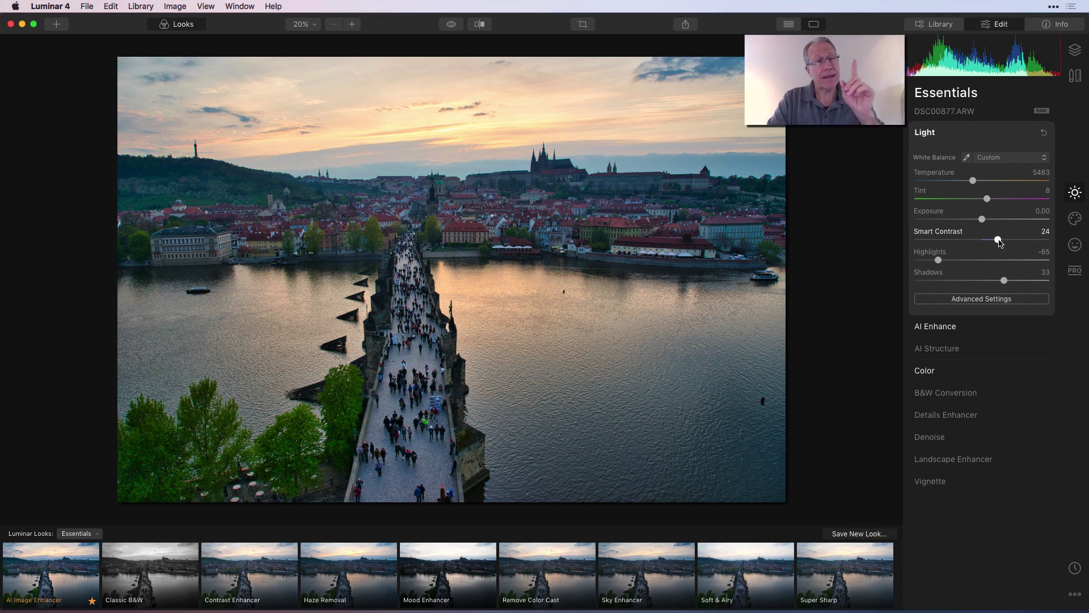
- Save the photo's current adjustments as a new Luminar Look named "Essentials Update 1"
left_click(861, 534)
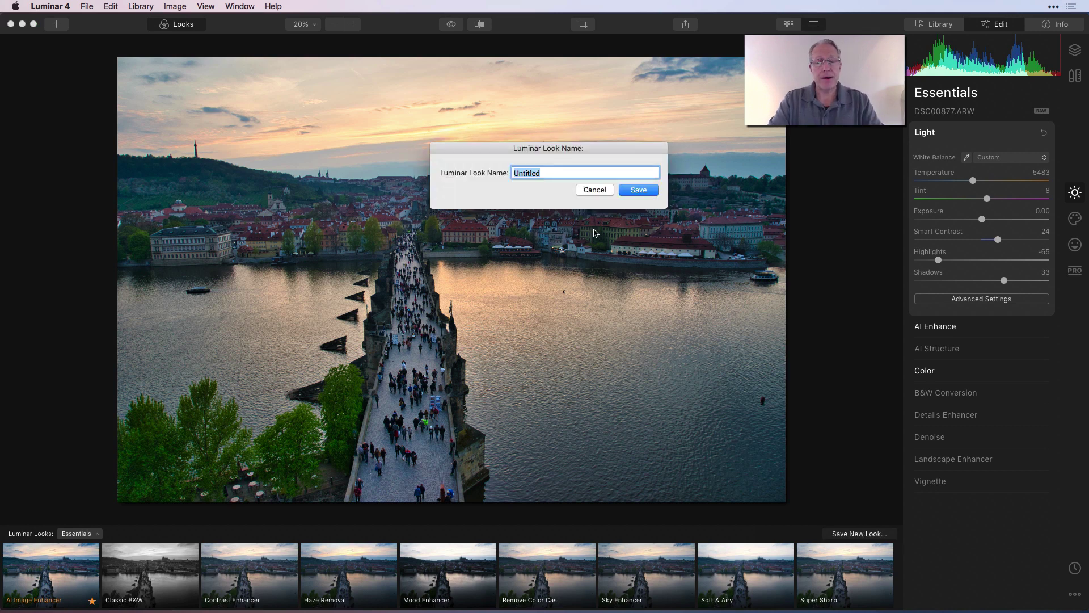
type("Look")
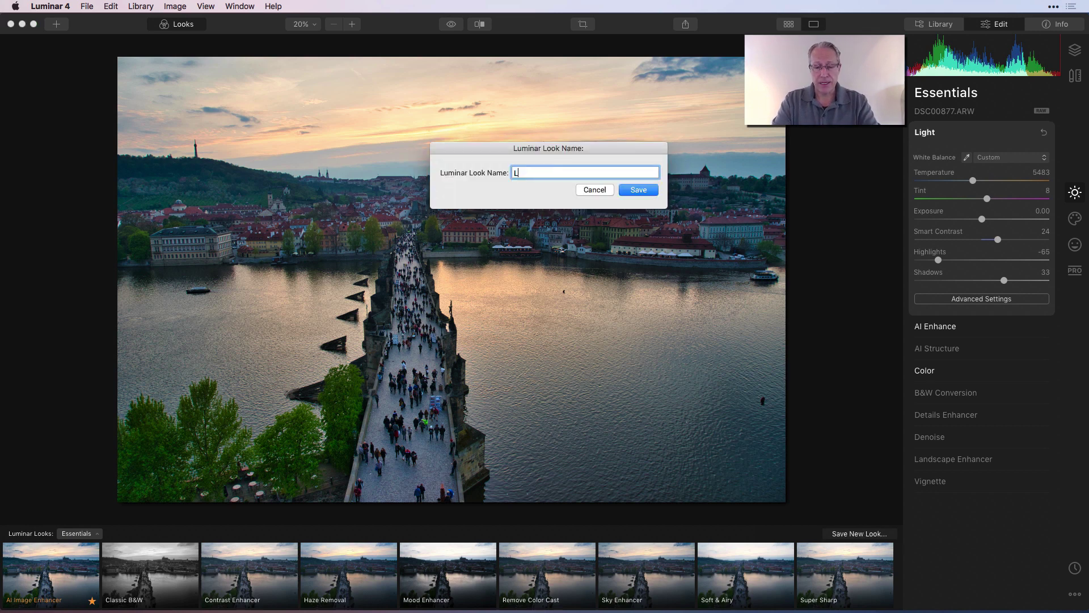
key("BackSpace")
key("BackSpace")
key("BackSpace")
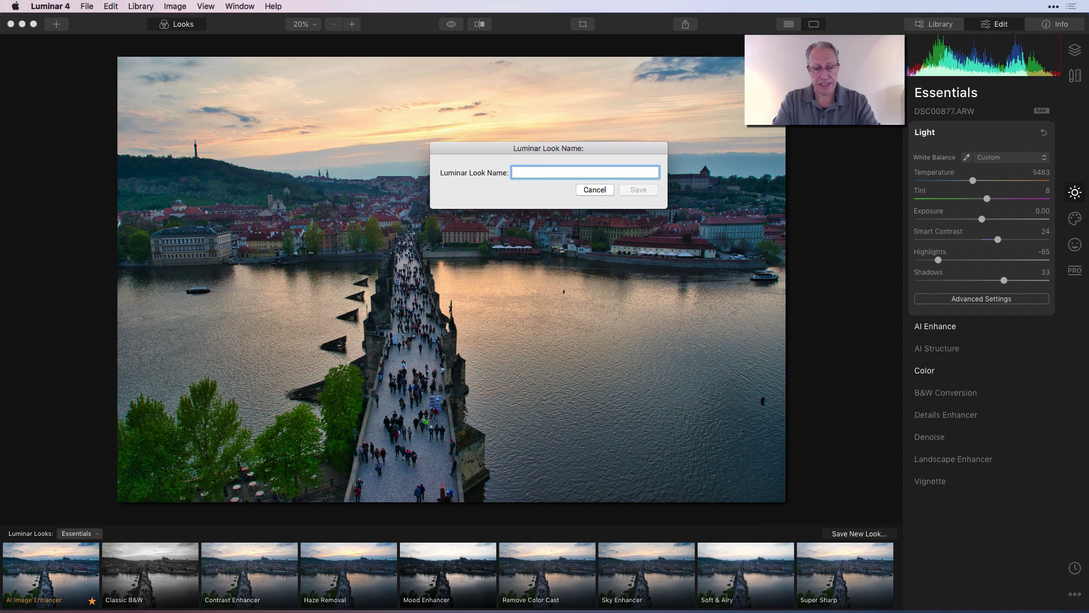
type("E")
key("BackSpace")
type("Essentials Update 1")
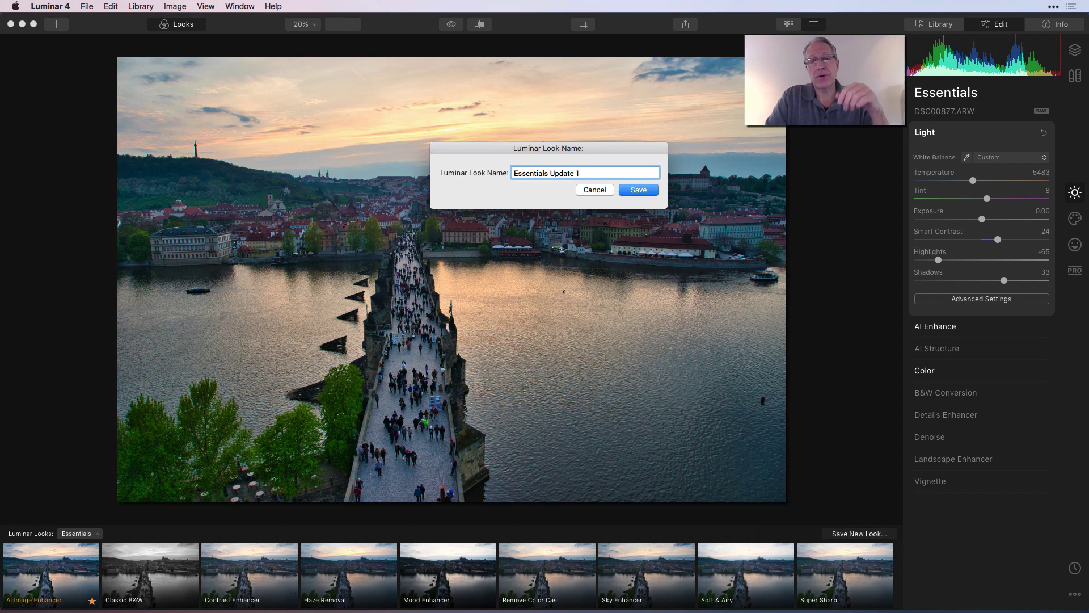
left_click(641, 192)
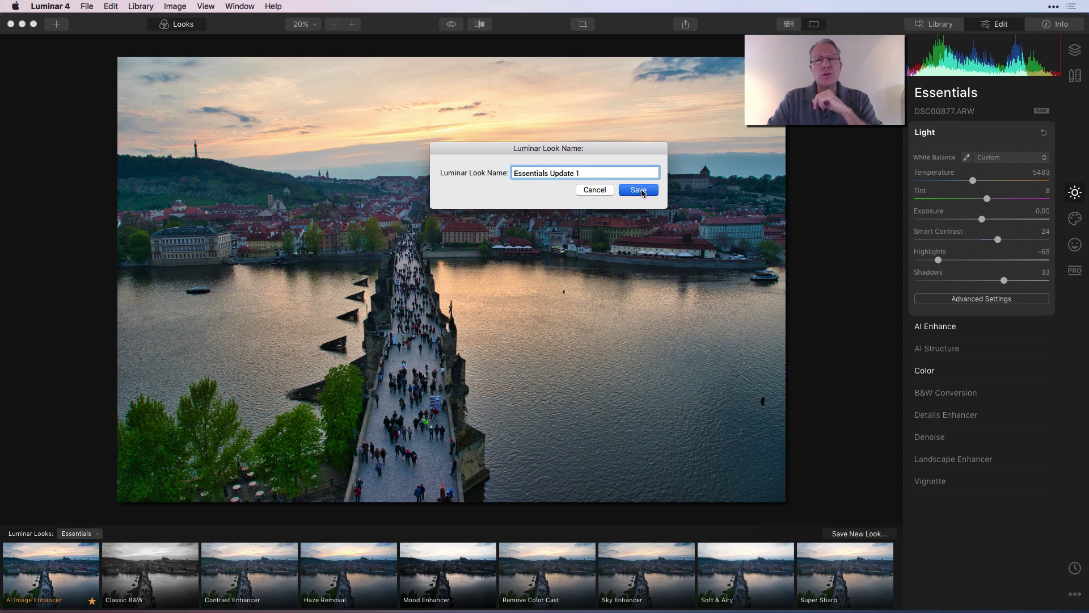
left_click(643, 193)
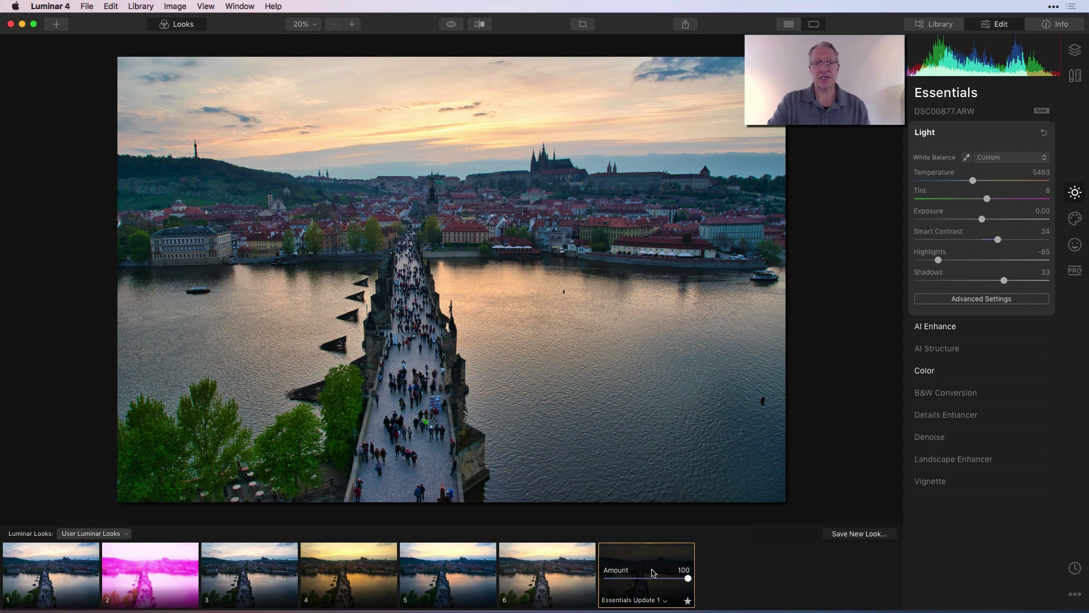
- Apply user look 1 to examine its Essentials and Professional filters, and switch back to the Essentials Update 1 look
left_click(60, 583)
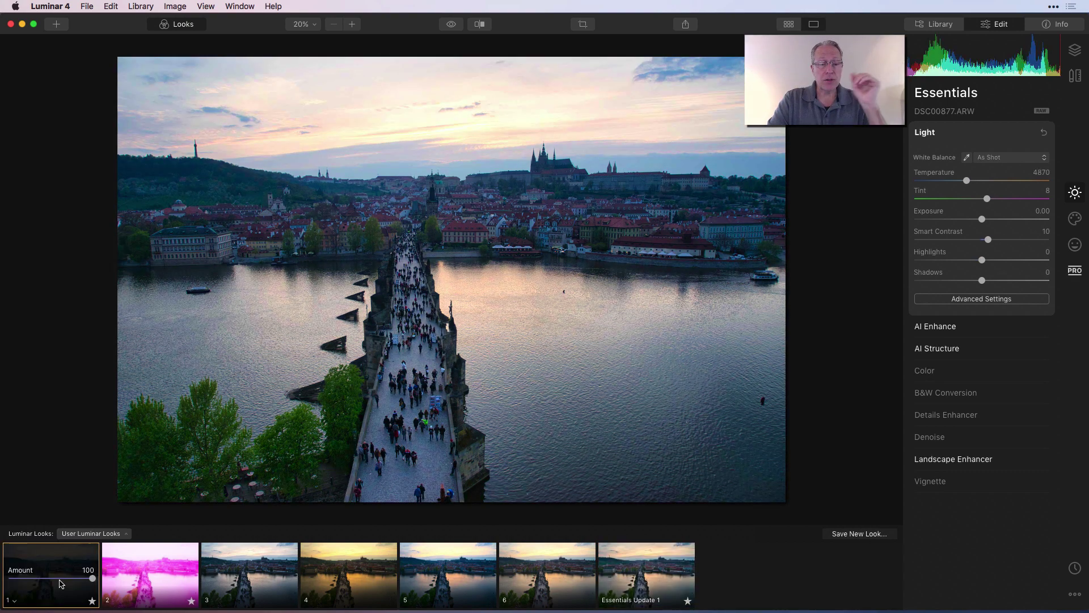
scroll(990, 135, "down", 2)
left_click(991, 135)
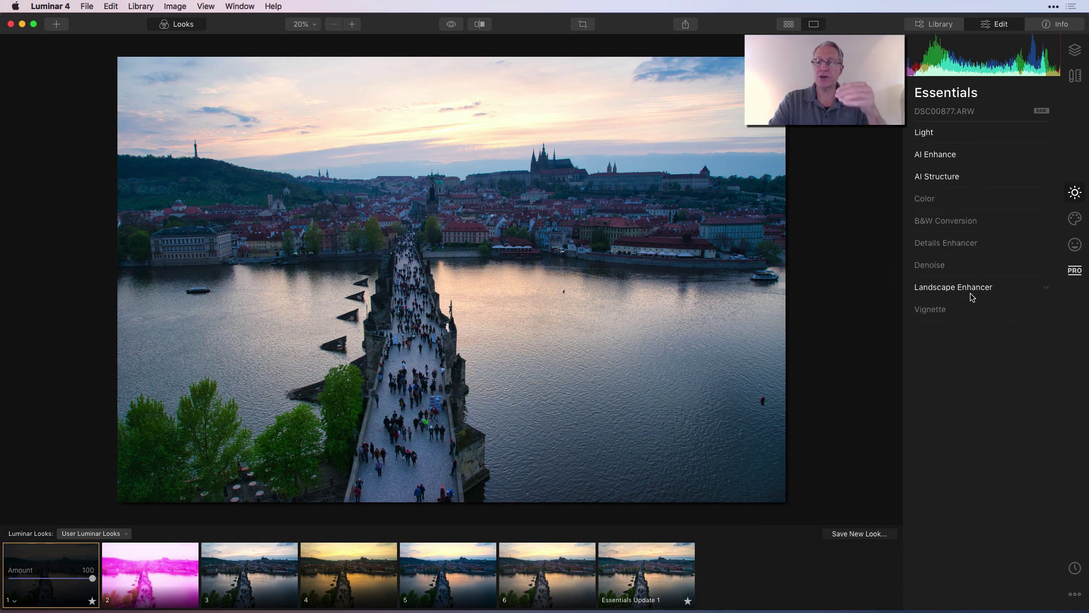
left_click(1077, 271)
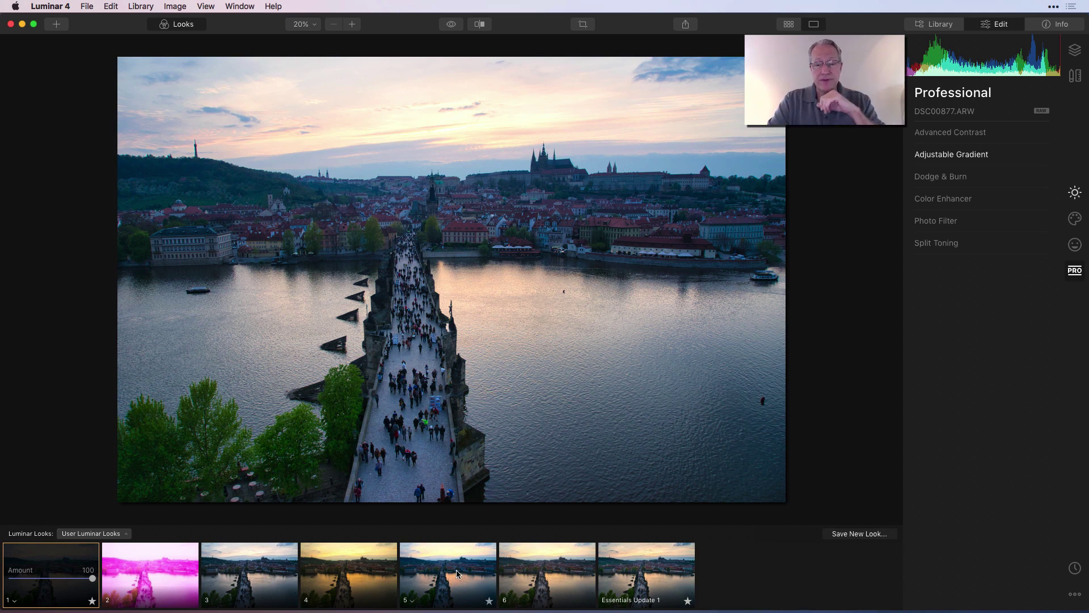
left_click(646, 573)
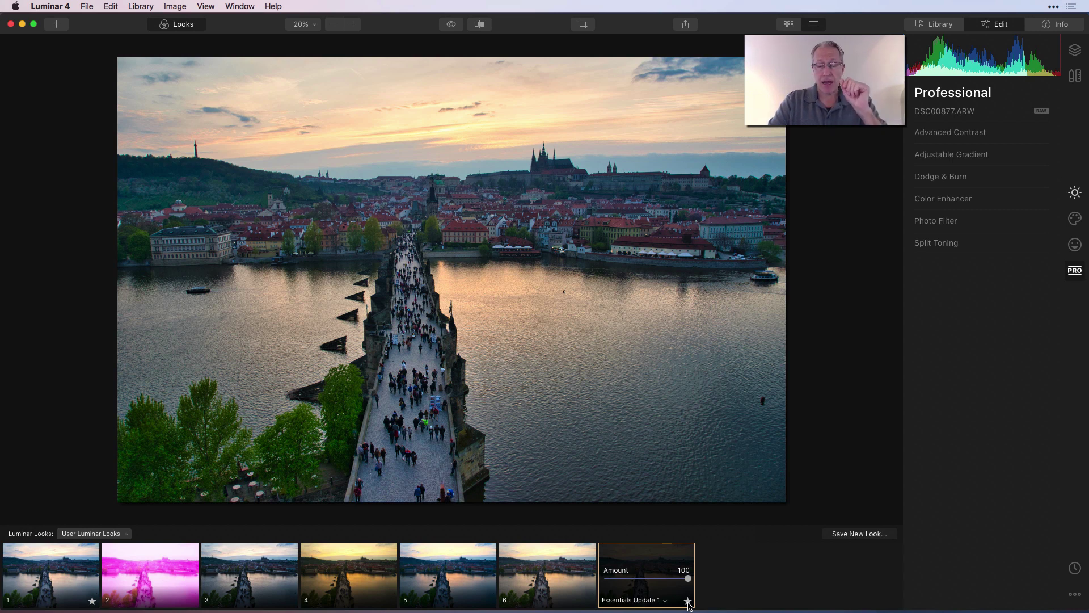
left_click(665, 601)
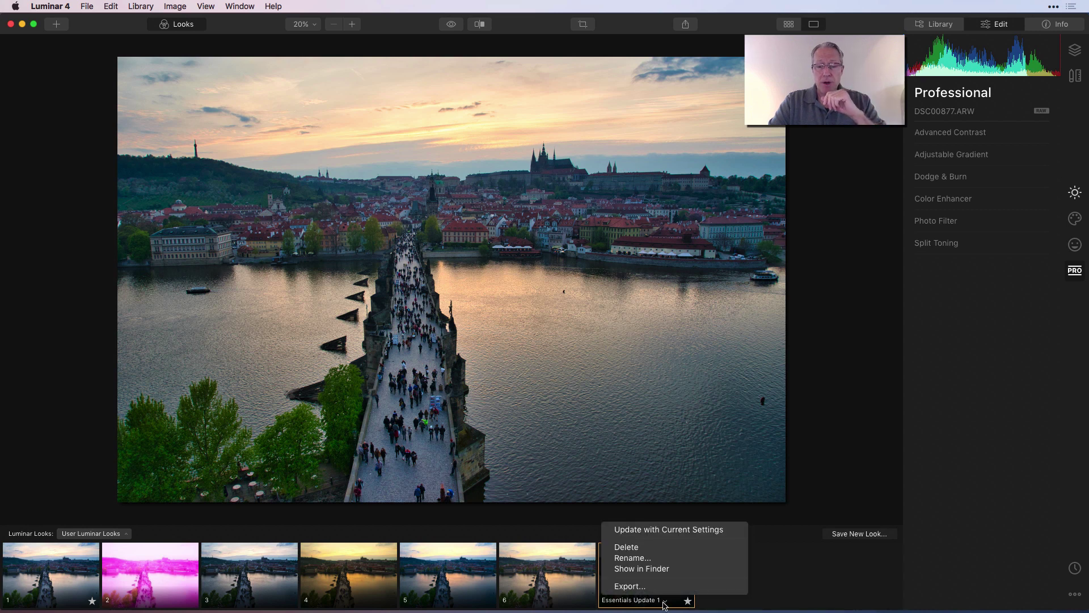
left_click(652, 562)
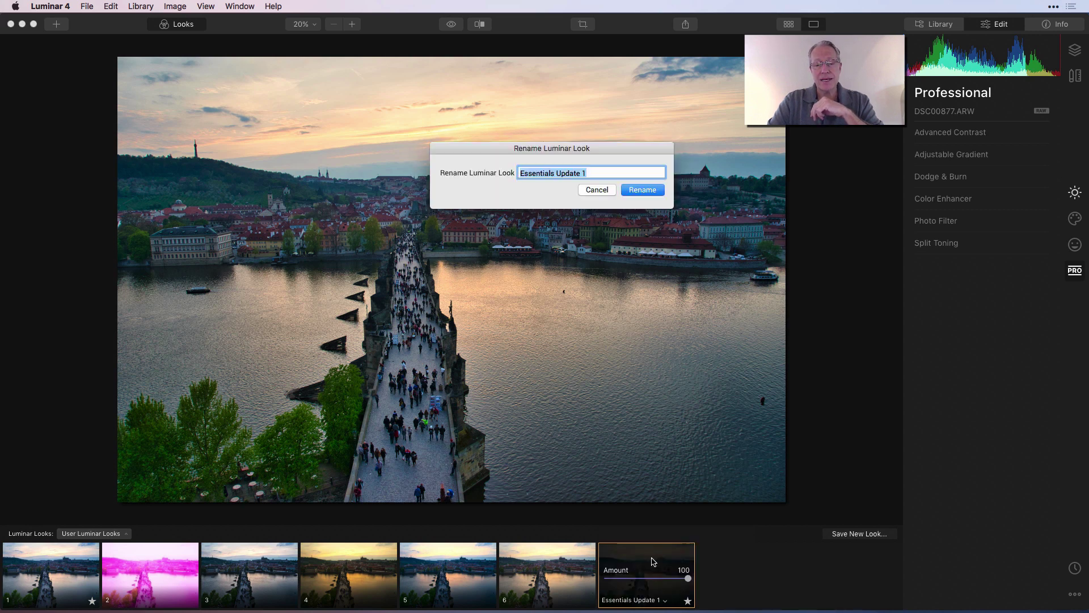
left_click(599, 174)
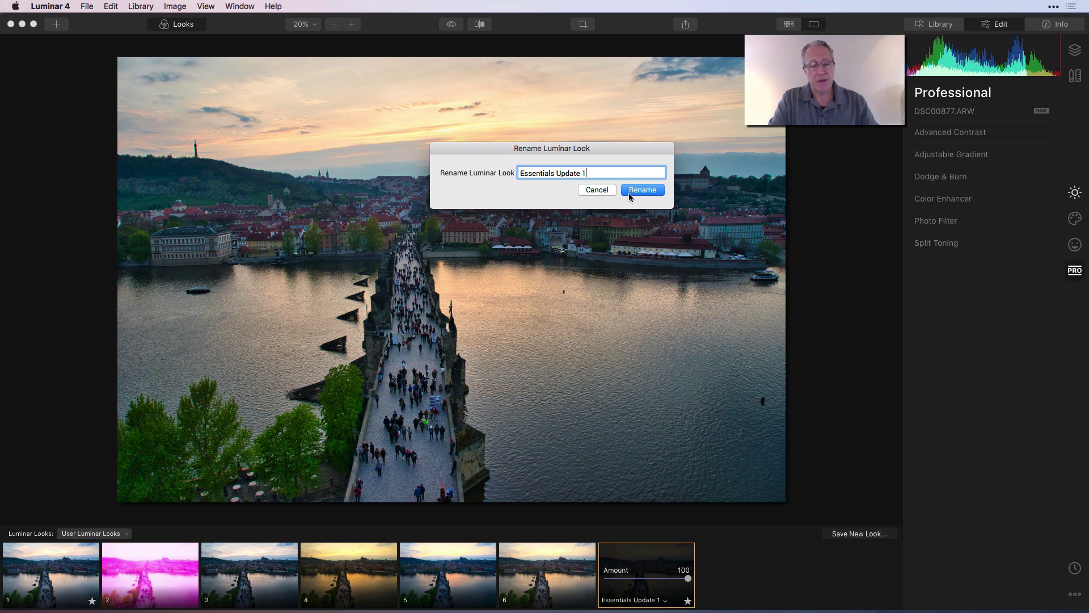
type("a")
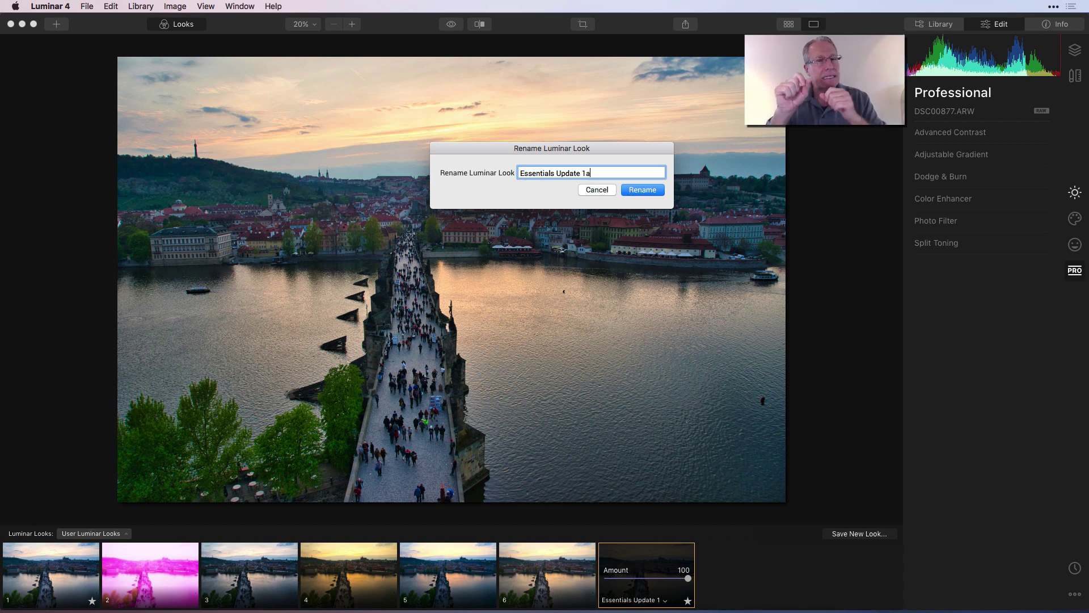
key("BackSpace")
left_click(598, 190)
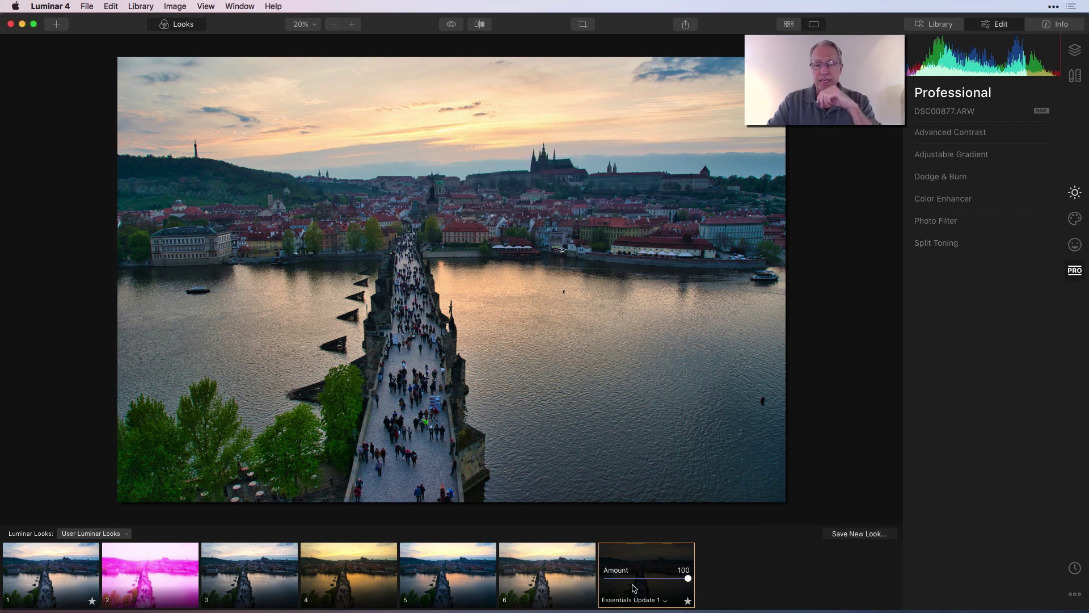
- Overwrite the Essentials Update 1 look with the photo's current settings and collapse the Landscape Enhancer filter
left_click(640, 602)
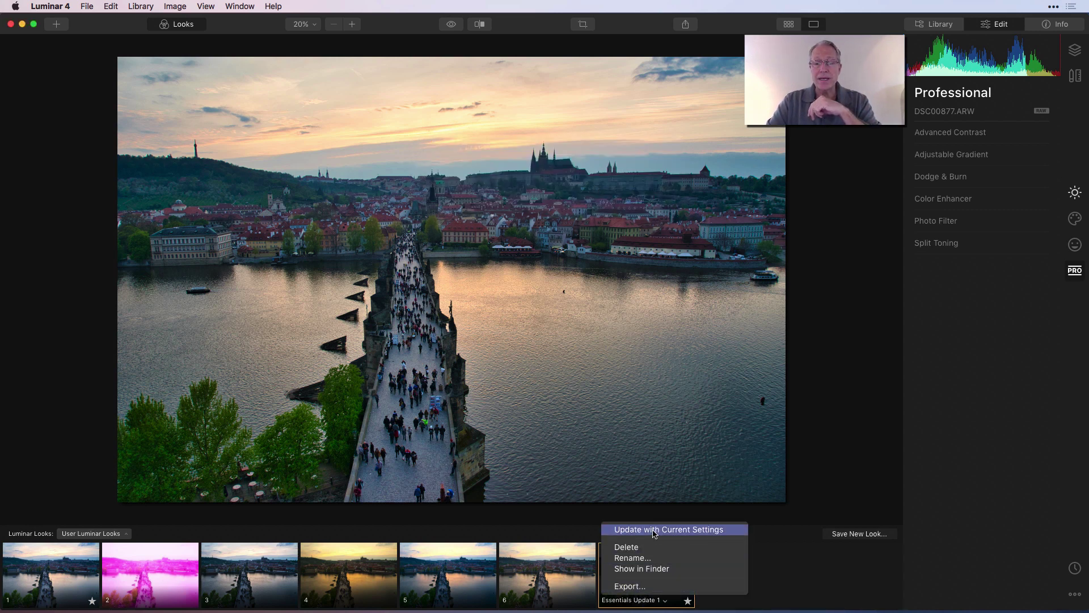
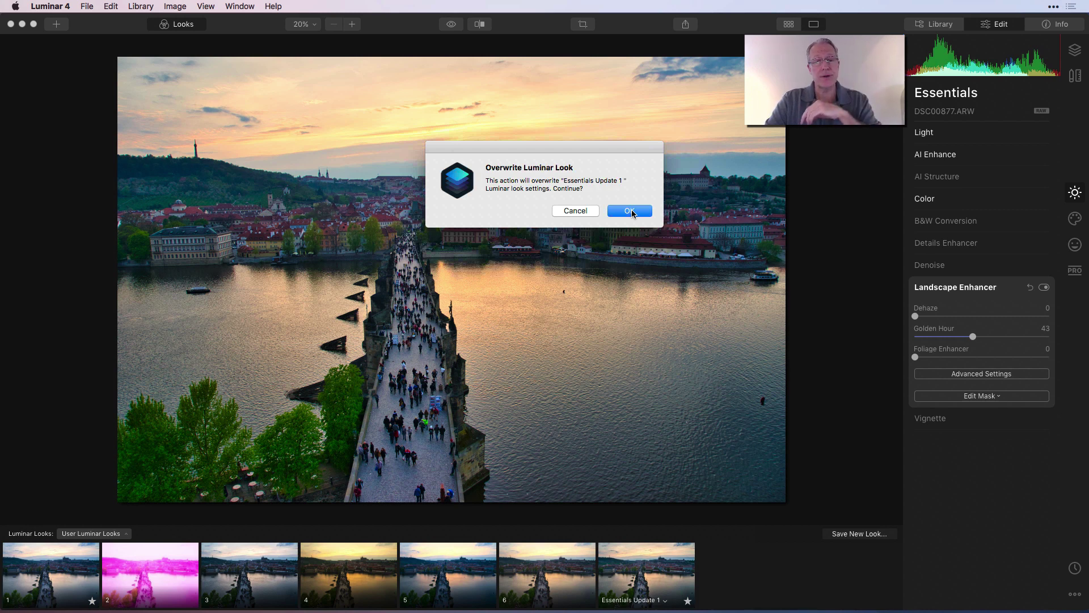
left_click(630, 212)
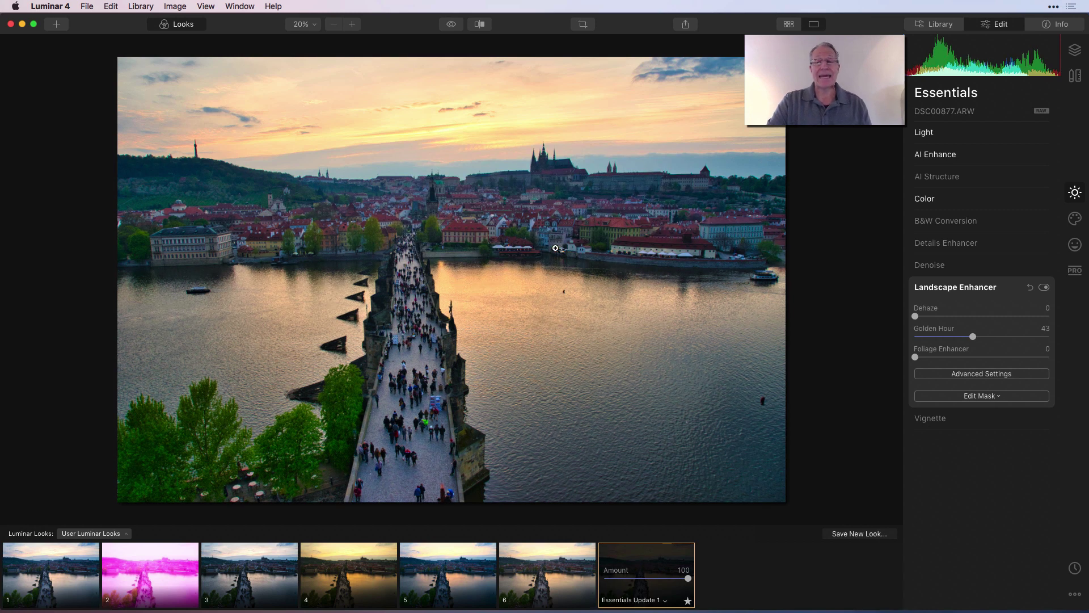
left_click(985, 290)
- Set the Essentials Update 1 look's Amount to 76 and rename the look "Essentials Update 1 GH"
left_click_drag(688, 578, 668, 578)
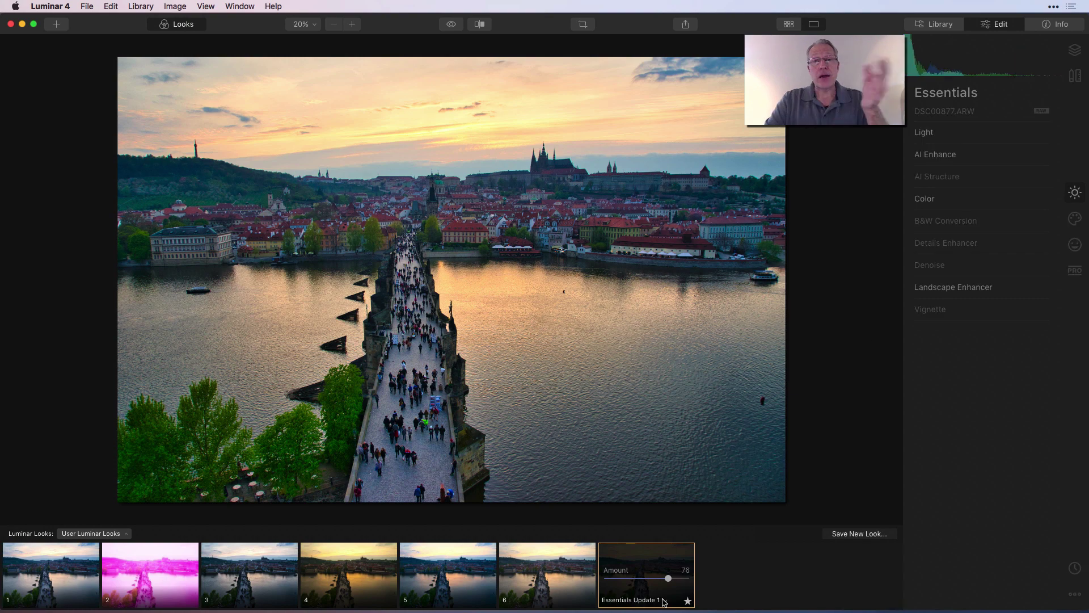
left_click(664, 600)
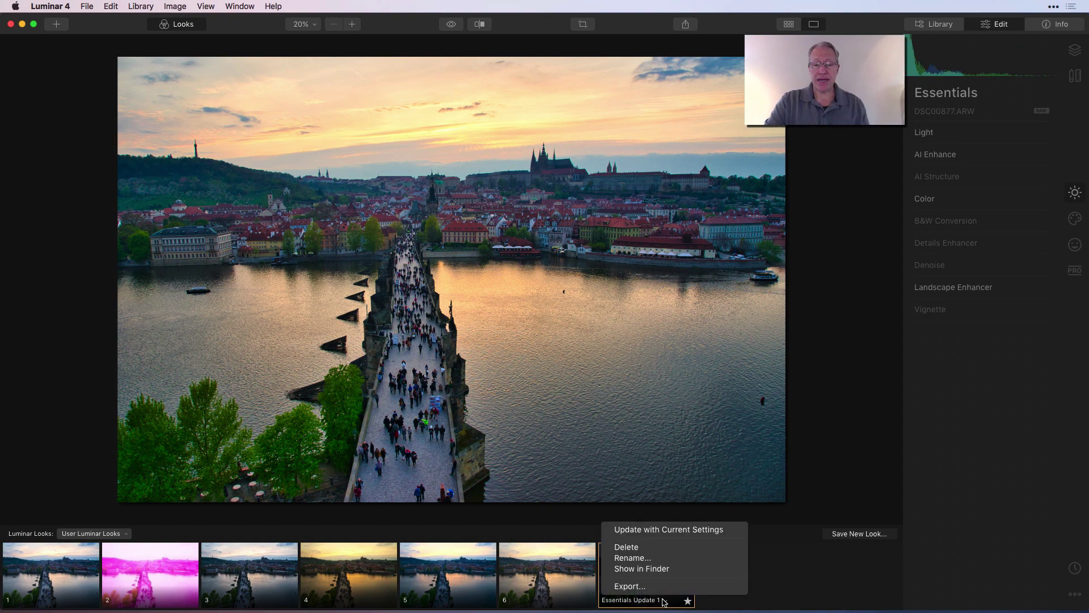
left_click(646, 559)
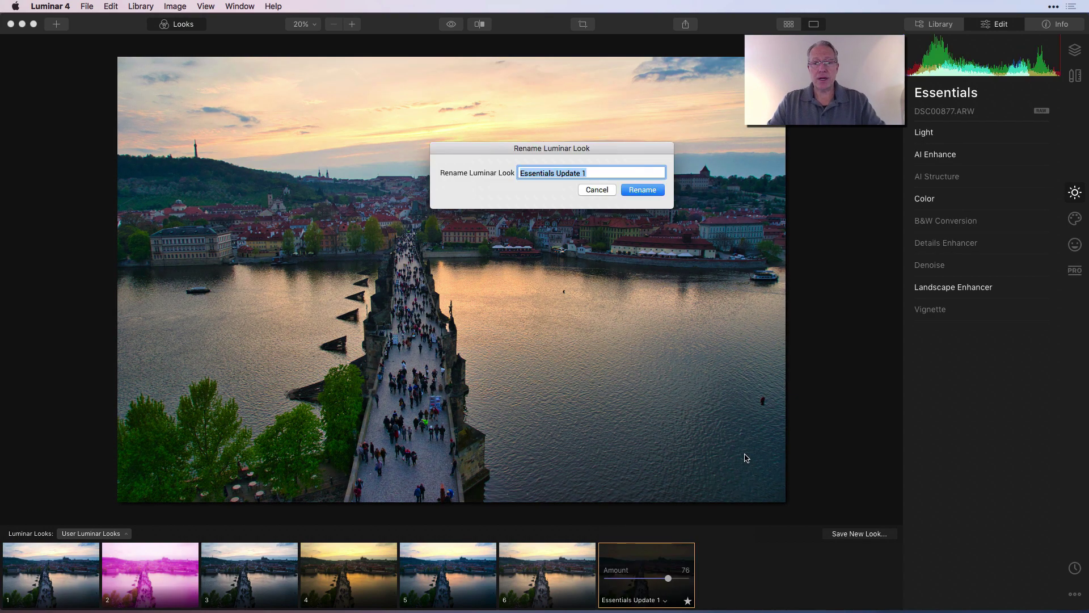
key("Right")
type("GH")
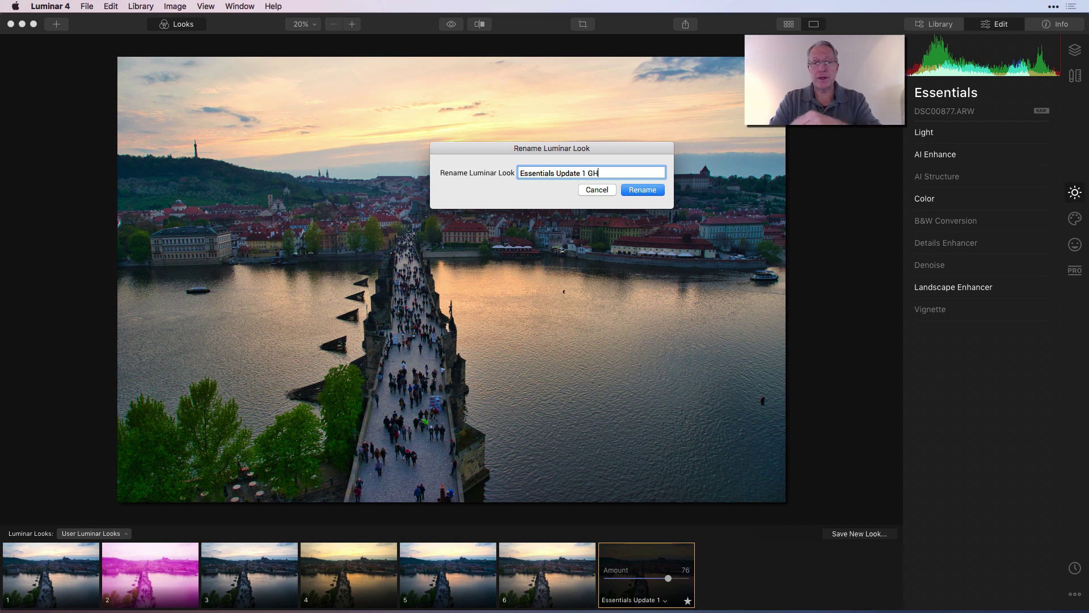
left_click(642, 190)
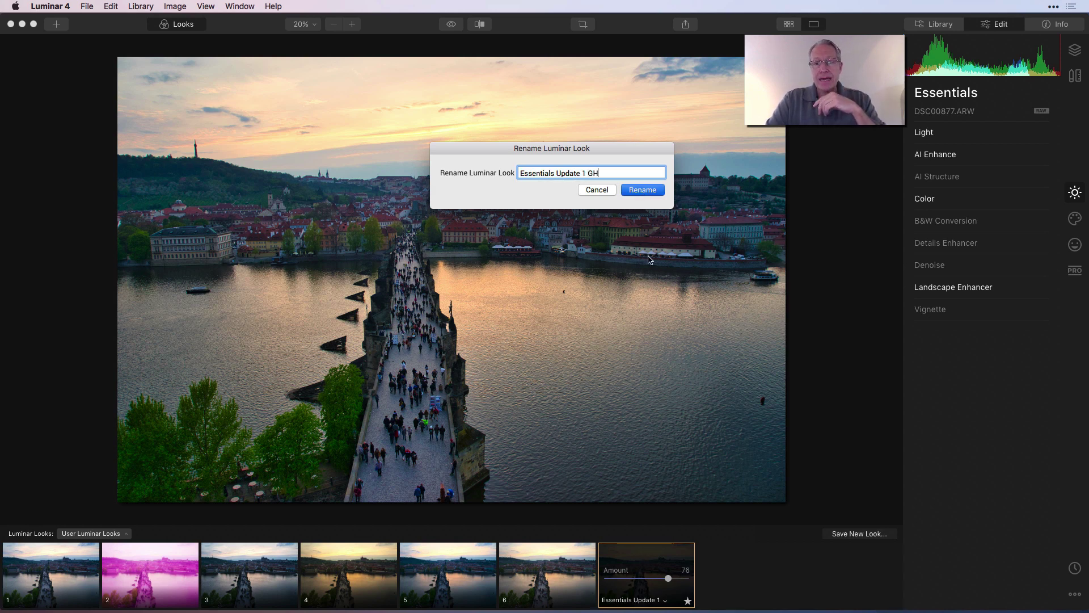
left_click(651, 191)
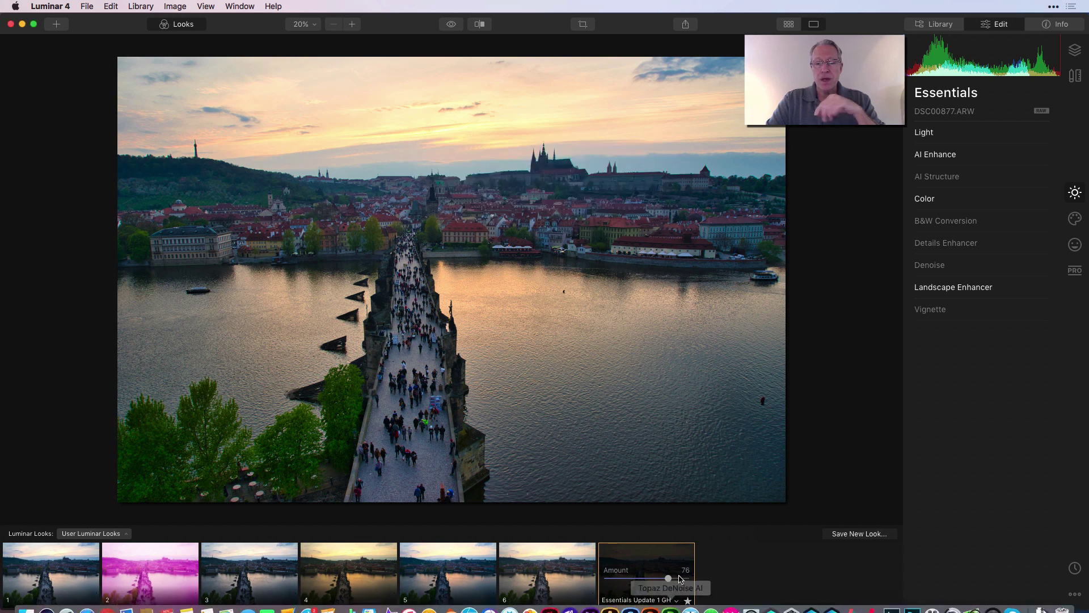
- Set the Essentials Update 1 GH look's Amount to 100 and reset Golden Hour to 0 in the Landscape Enhancer filter
left_click_drag(668, 578, 688, 579)
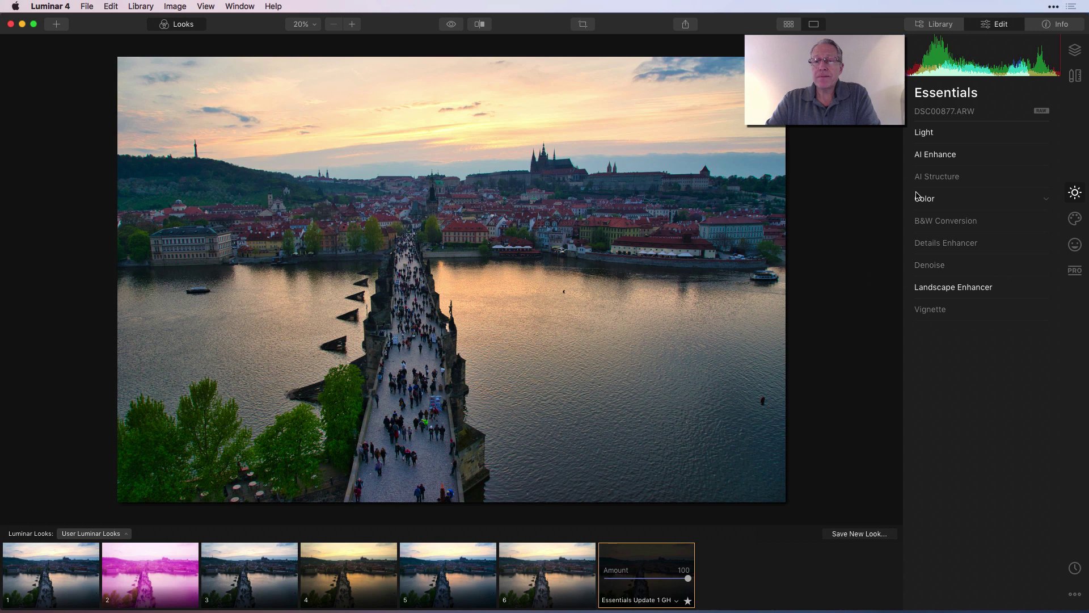
left_click(965, 288)
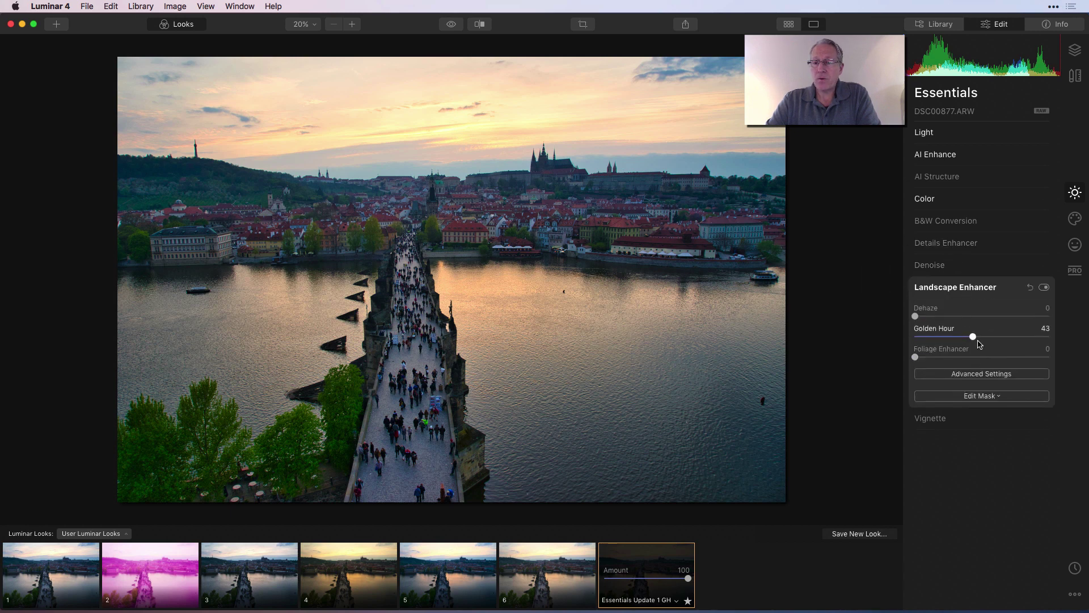
double_click(973, 336)
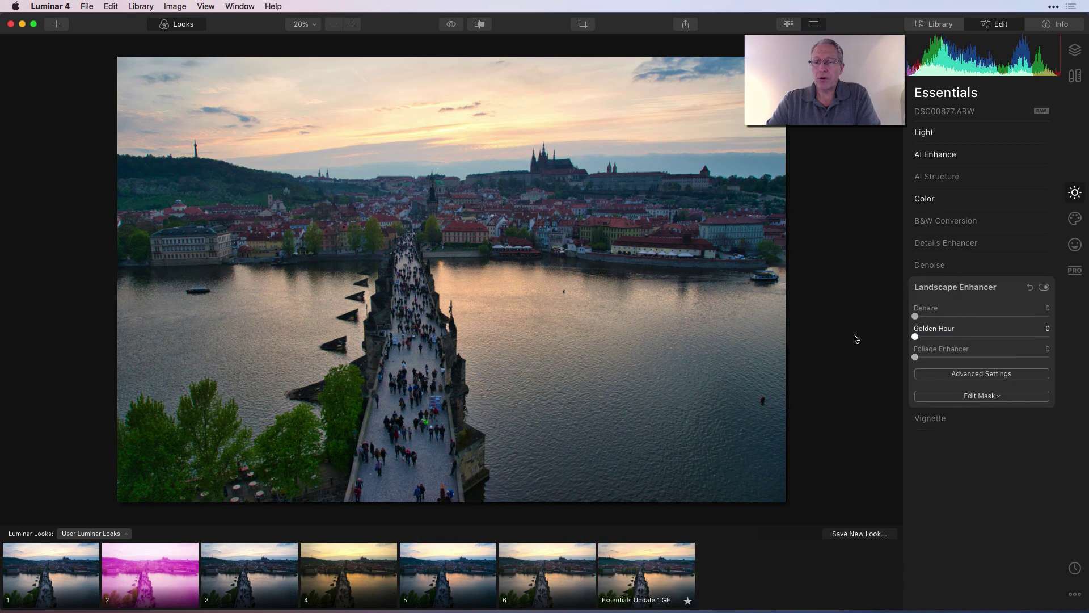
left_click(1005, 292)
- Save the adjustments without Golden Hour as a new Luminar Look named "Essentials Ipdate 1"
left_click(860, 534)
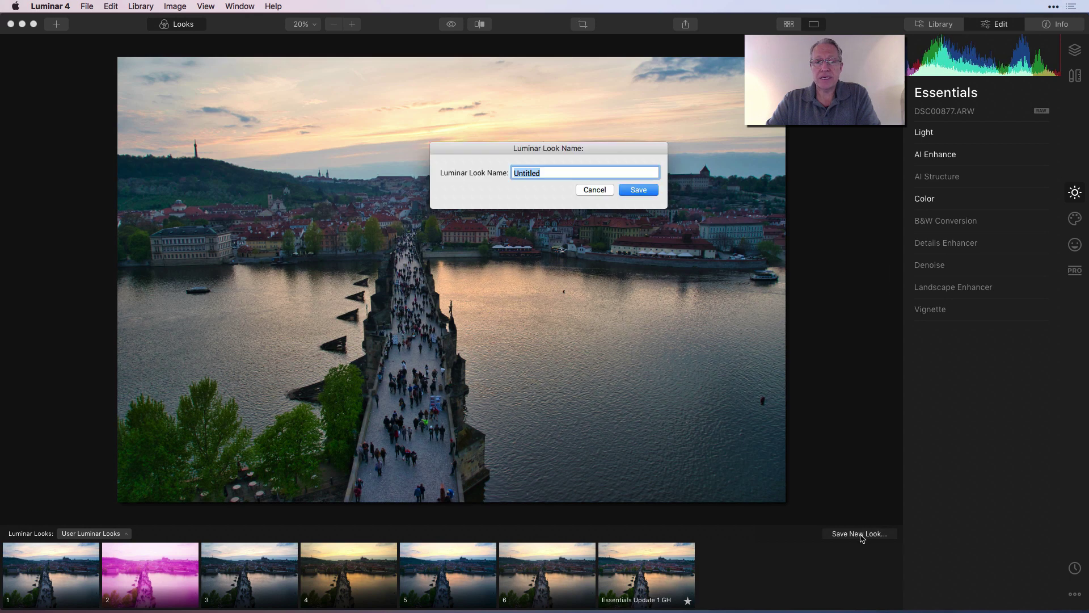
type("Essnetial")
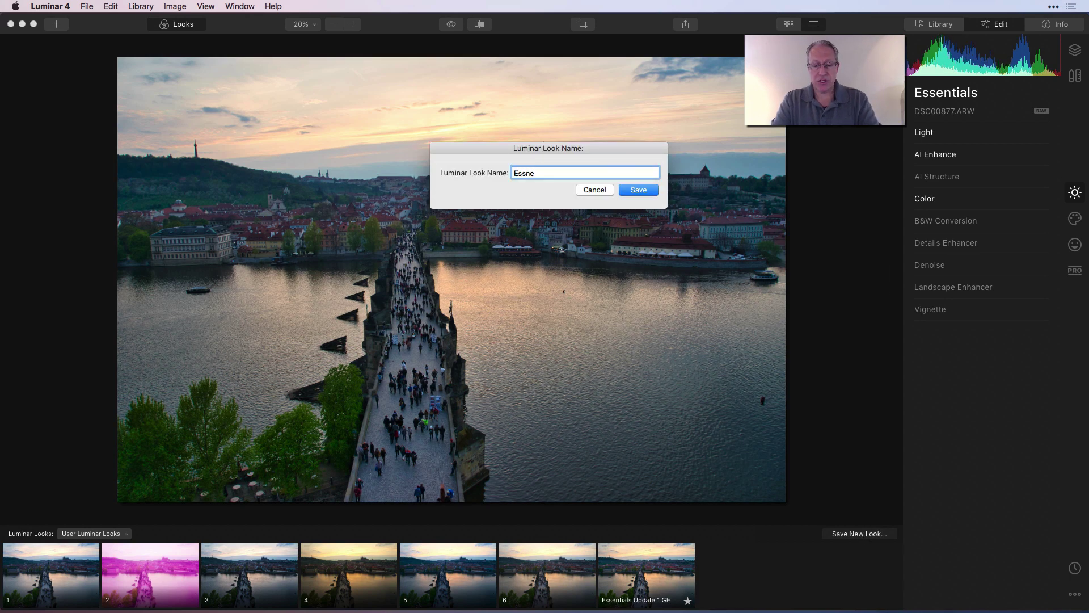
key("BackSpace")
key("BackSpace")
key("BackSpace")
key("BackSpace")
key("BackSpace")
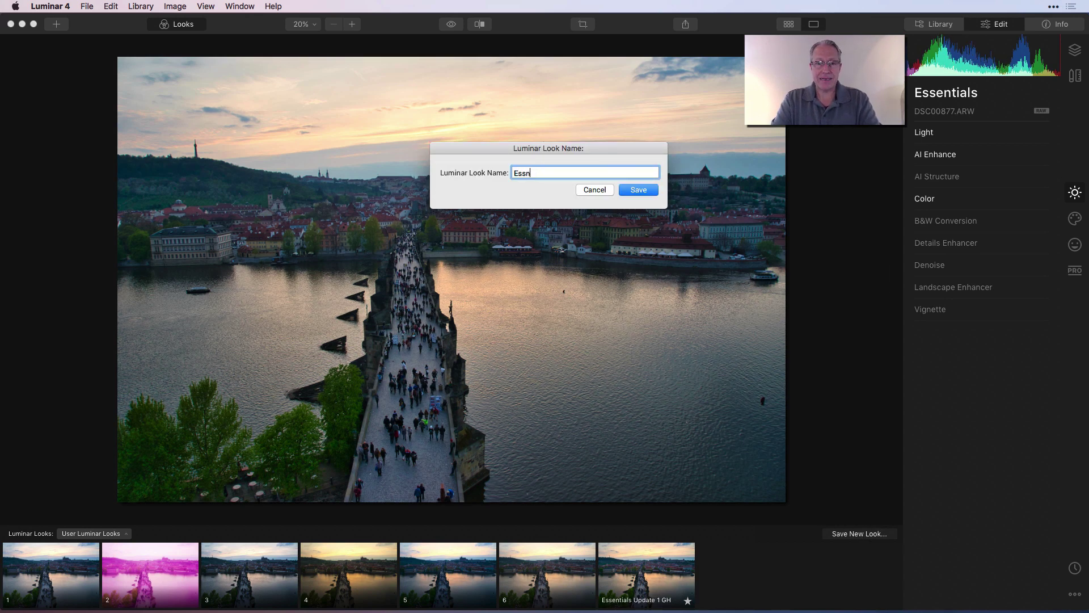
type("entials Ipdate 1")
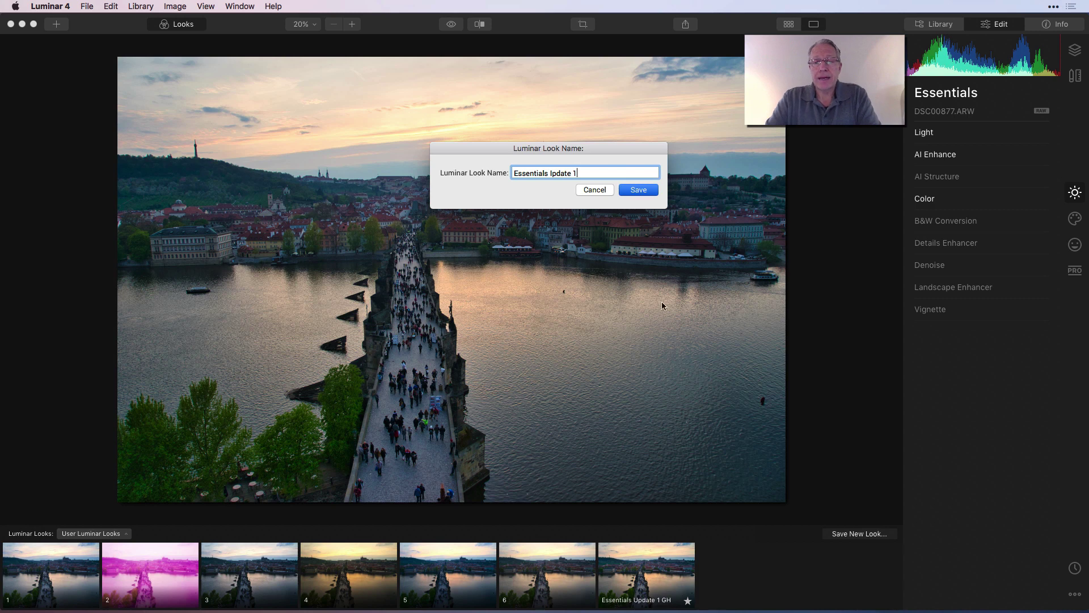
left_click(648, 191)
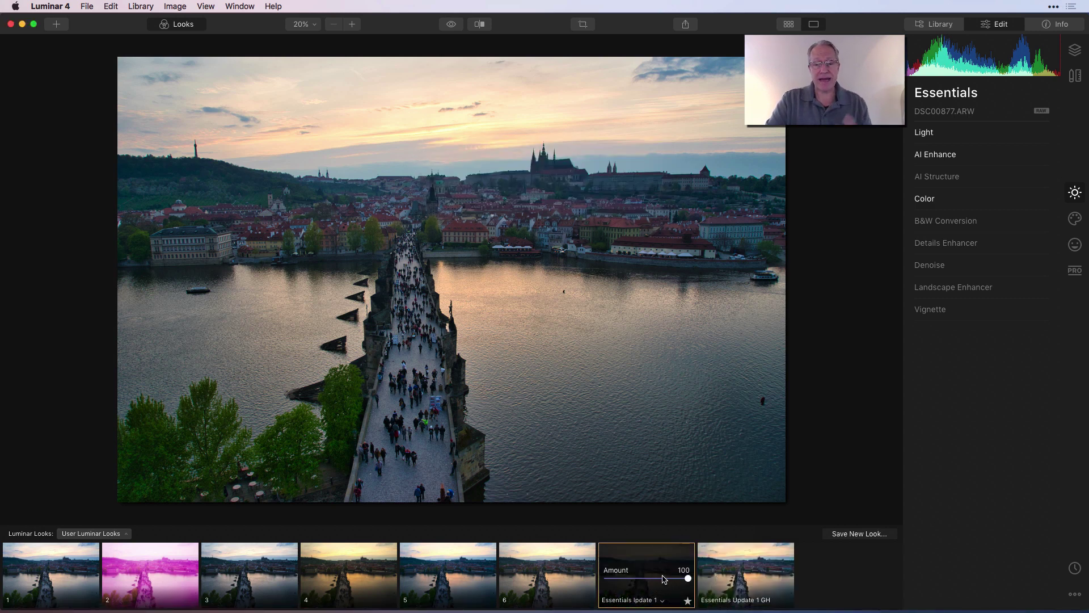
- Apply the Essentials Update 1 GH look to the photo and hide the Luminar Looks strip
left_click(756, 577)
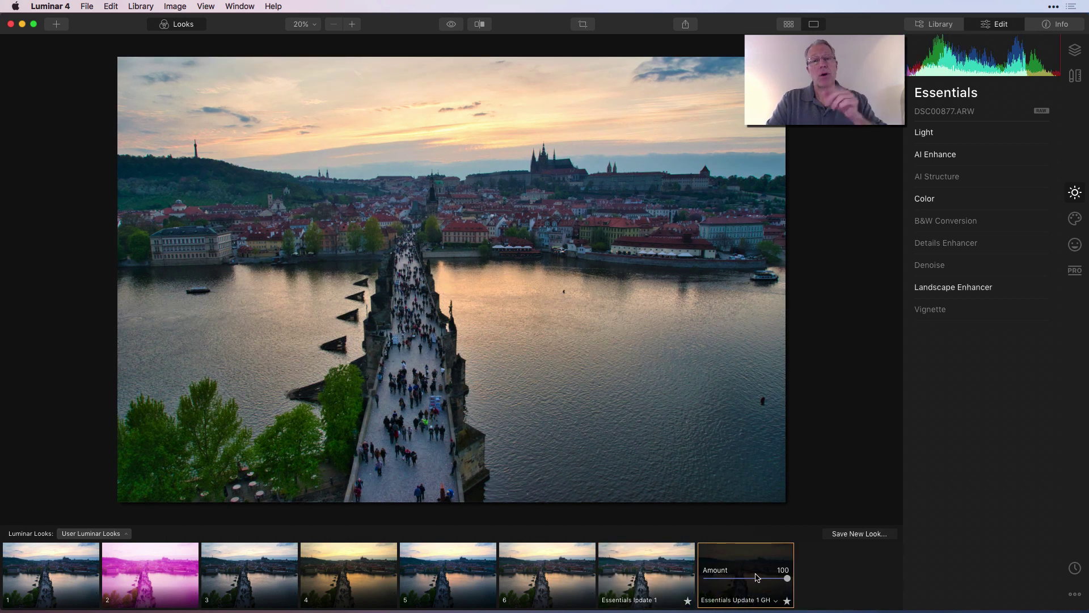
key("l")
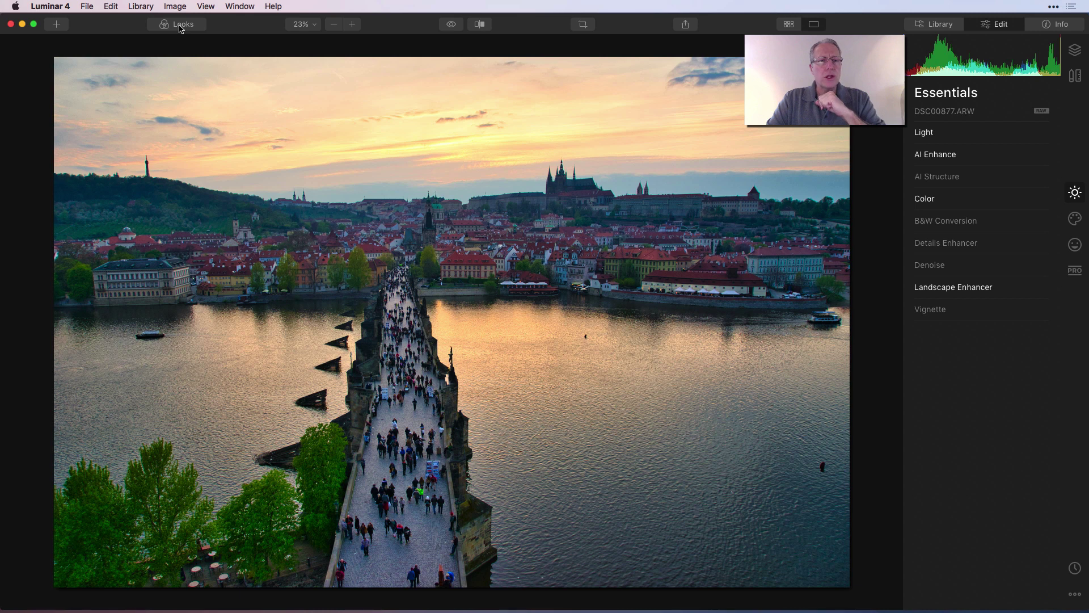
left_click(90, 5)
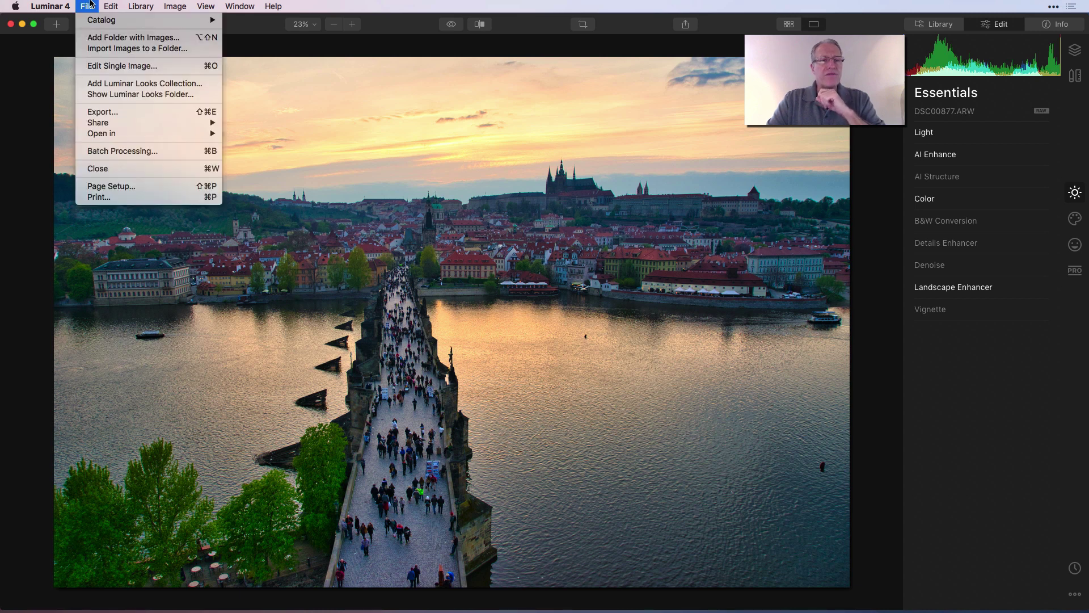
left_click(123, 88)
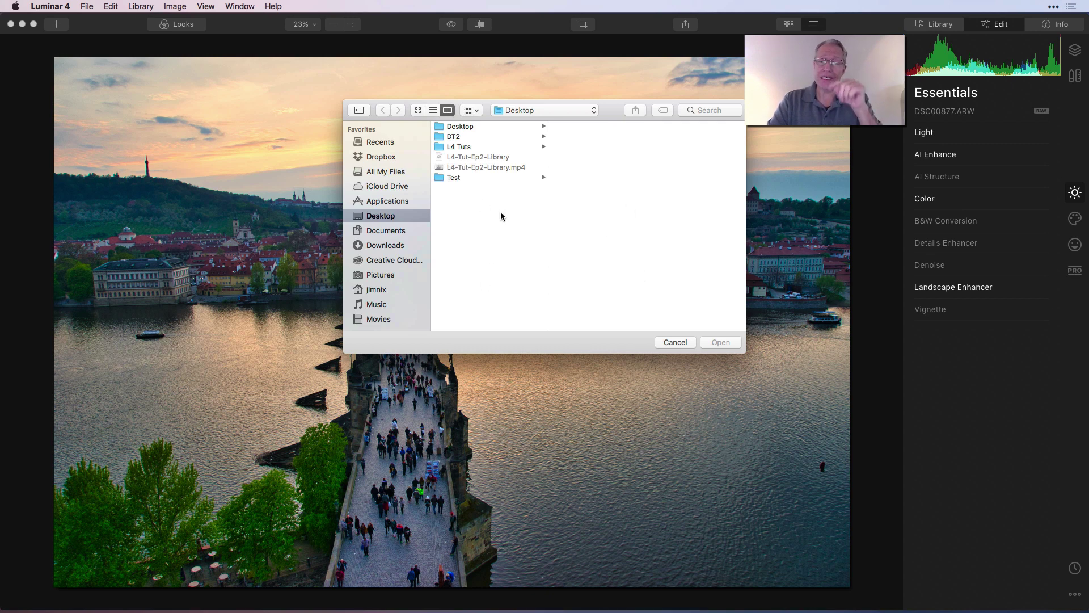
left_click(668, 344)
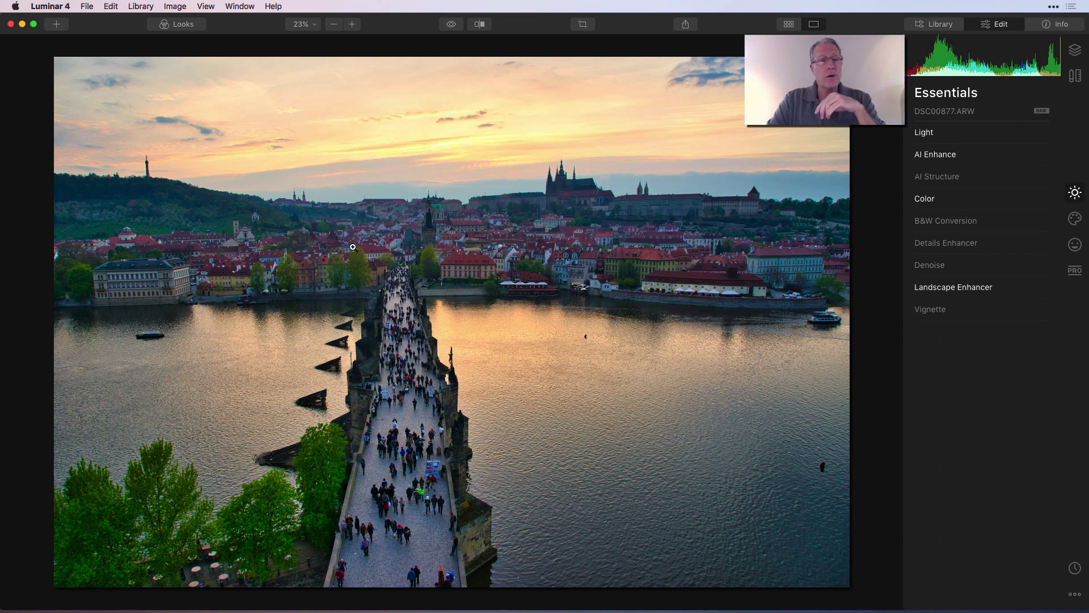
- Show the Luminar Looks strip, look over the installed Looks collections, and hide the strip again
left_click(194, 26)
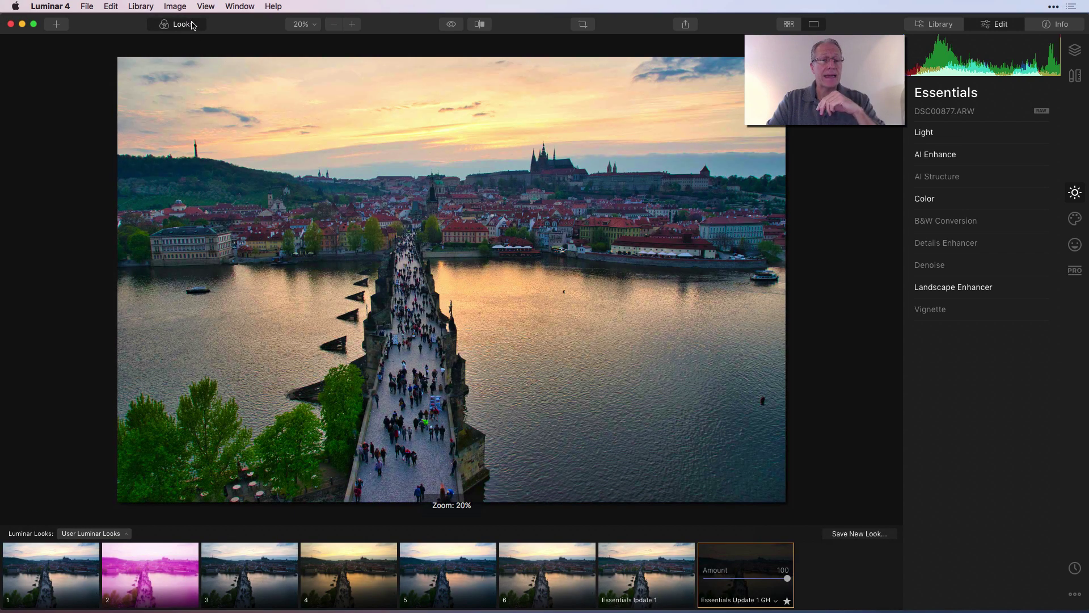
left_click(91, 533)
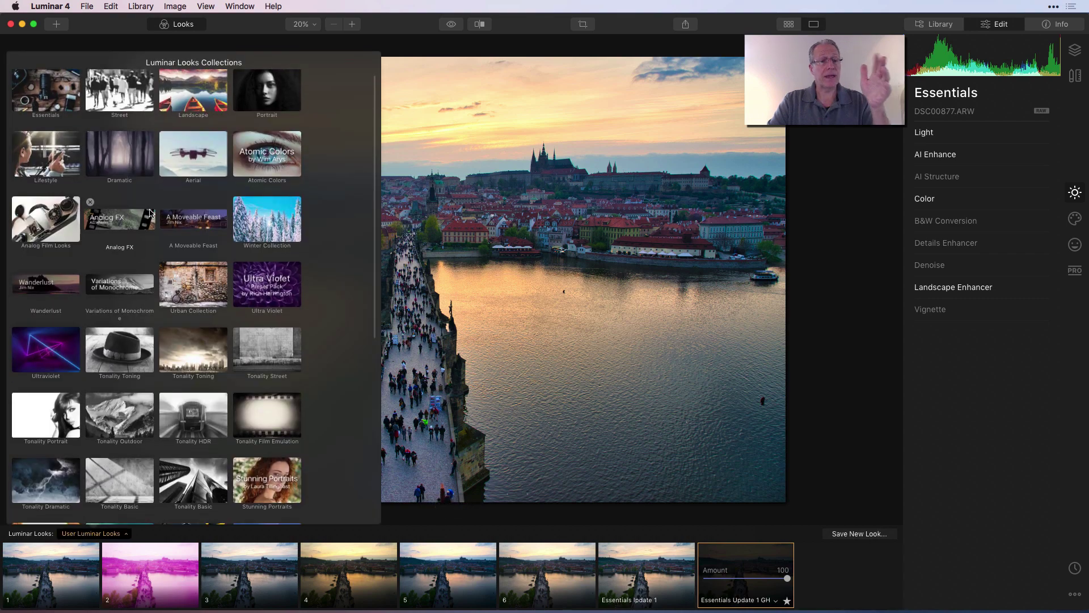
left_click(170, 25)
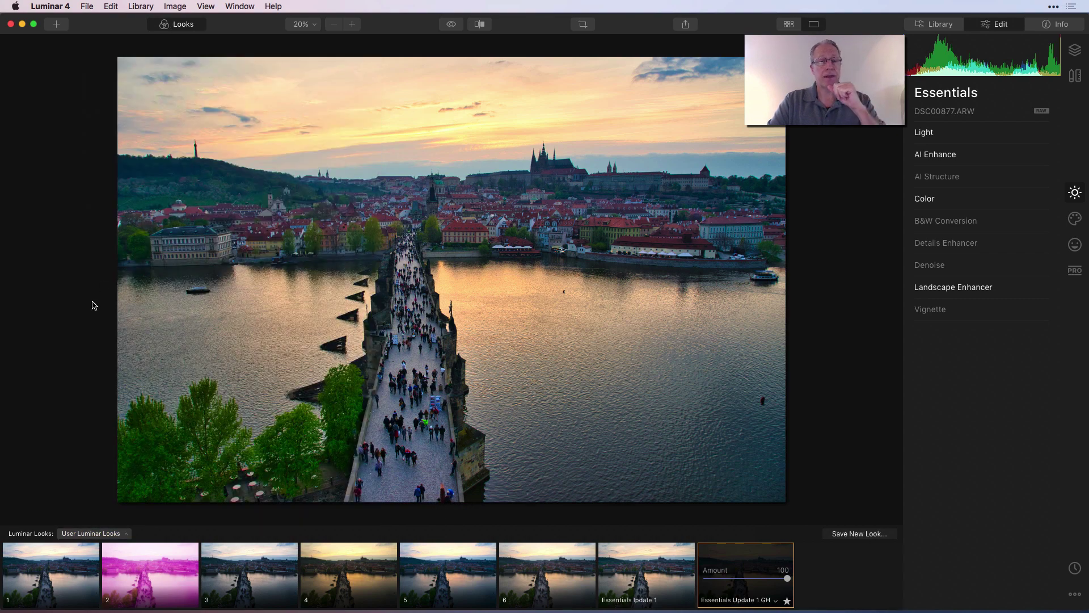
left_click(189, 25)
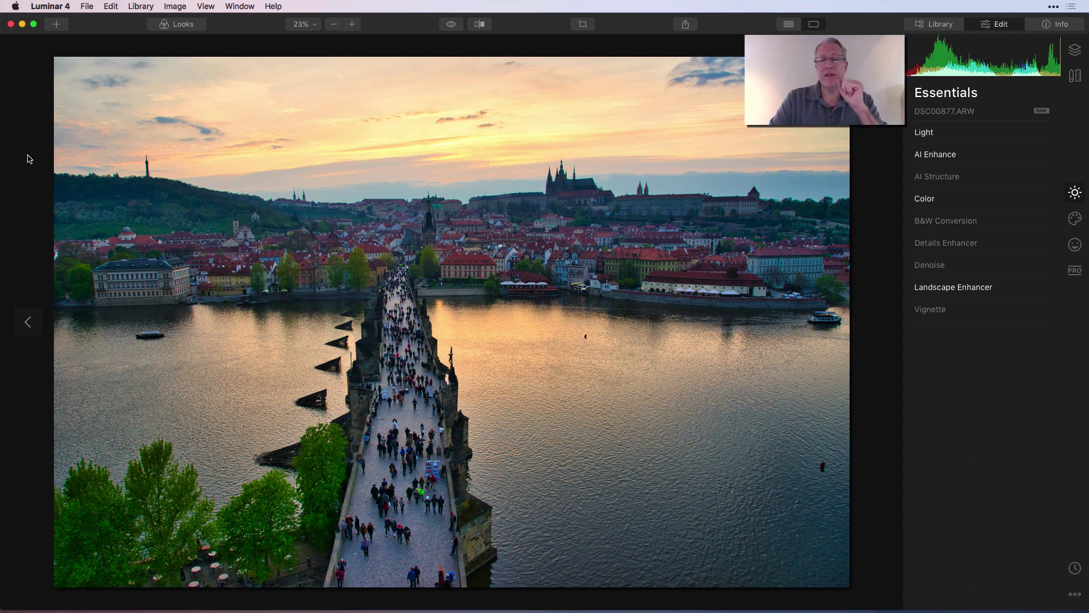
- Reveal the Luminar Looks folder in Finder and examine the saved looks in its Custom folder and the neighbouring collection folders
left_click(86, 6)
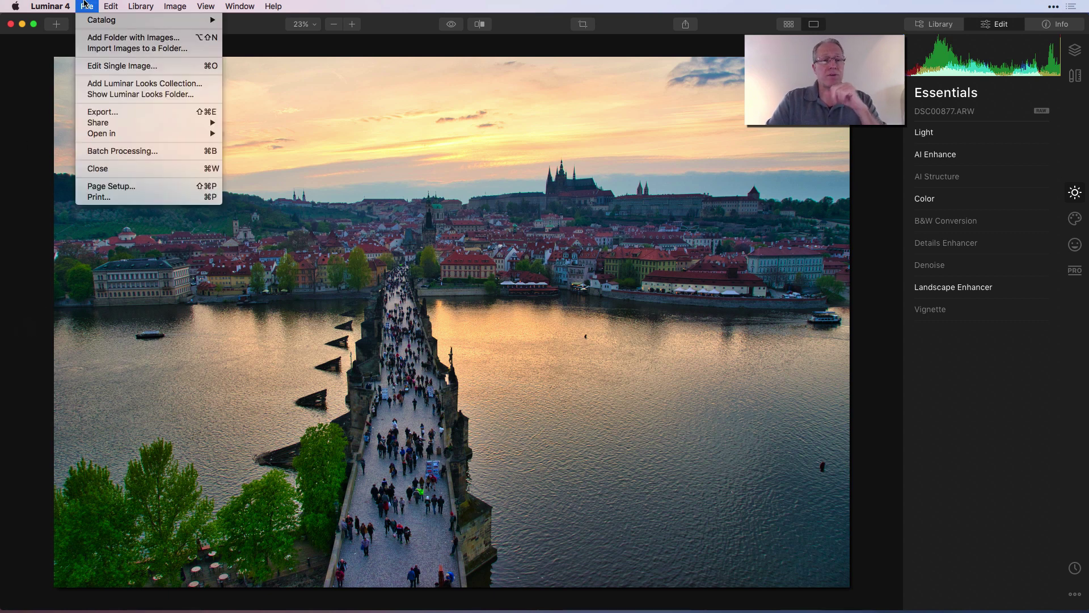
left_click(132, 95)
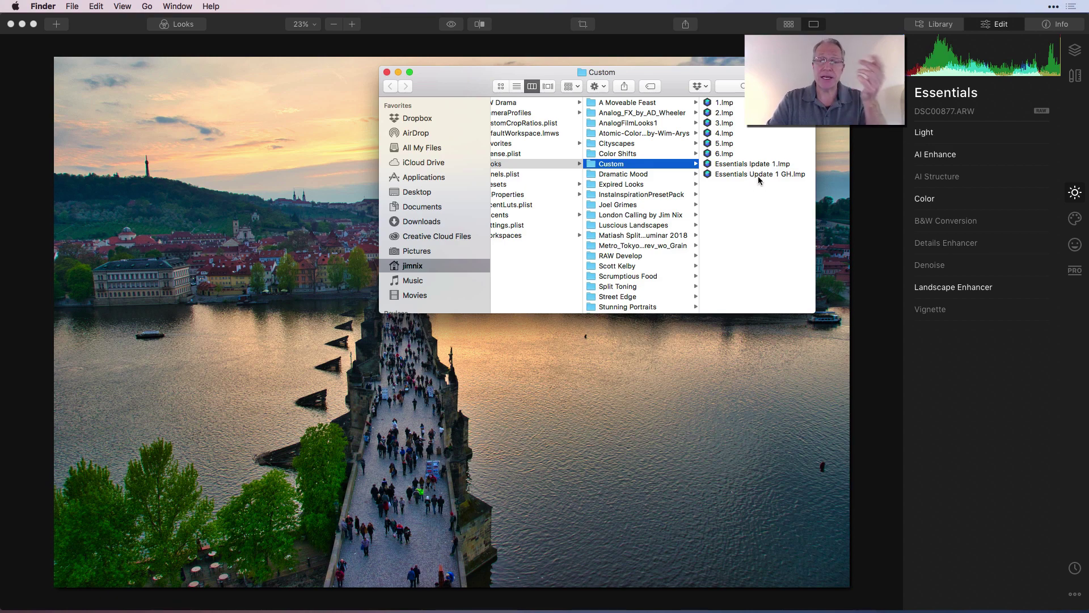
scroll(647, 199, "left", 3)
scroll(646, 199, "down", 1)
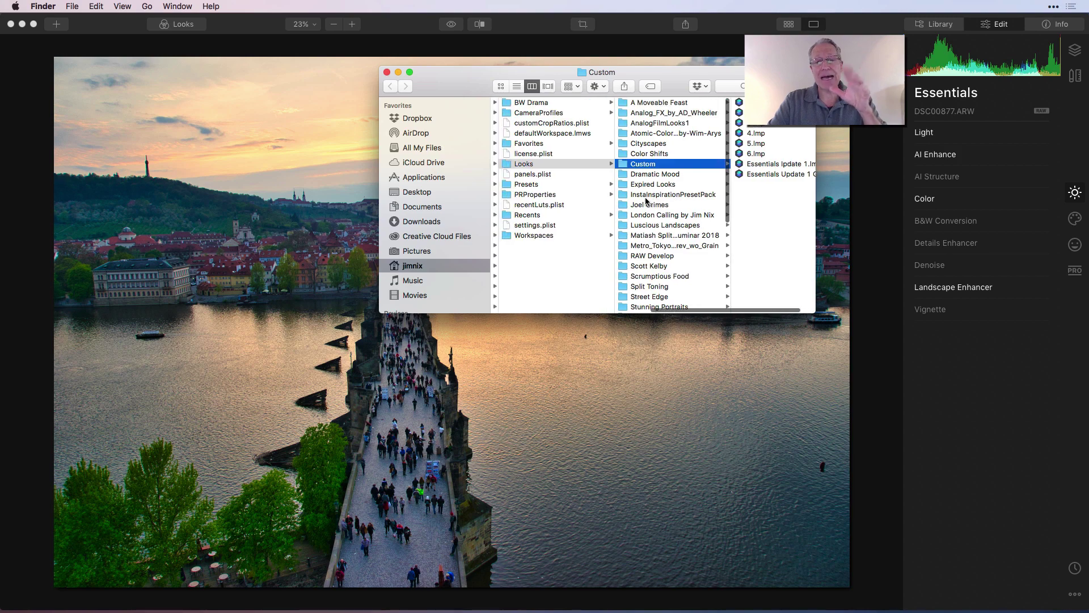
scroll(646, 199, "down", 2)
scroll(647, 199, "up", 3)
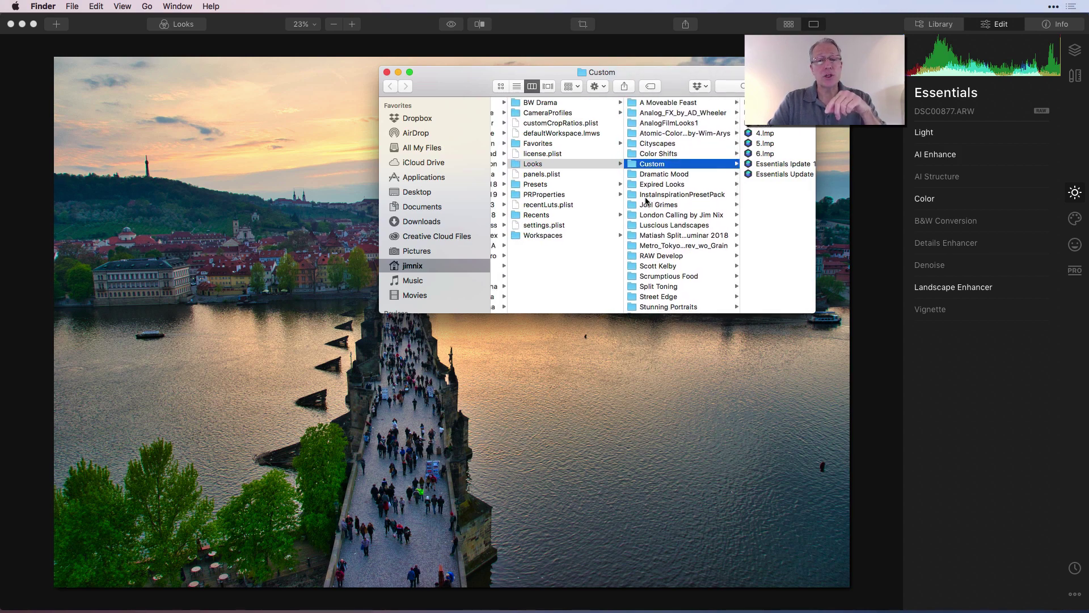
- Find the Magic Hour-2 collection in the Looks folder of the com.macphun.luminarflex application data and select it
scroll(647, 200, "left", 3)
scroll(647, 199, "left", 4)
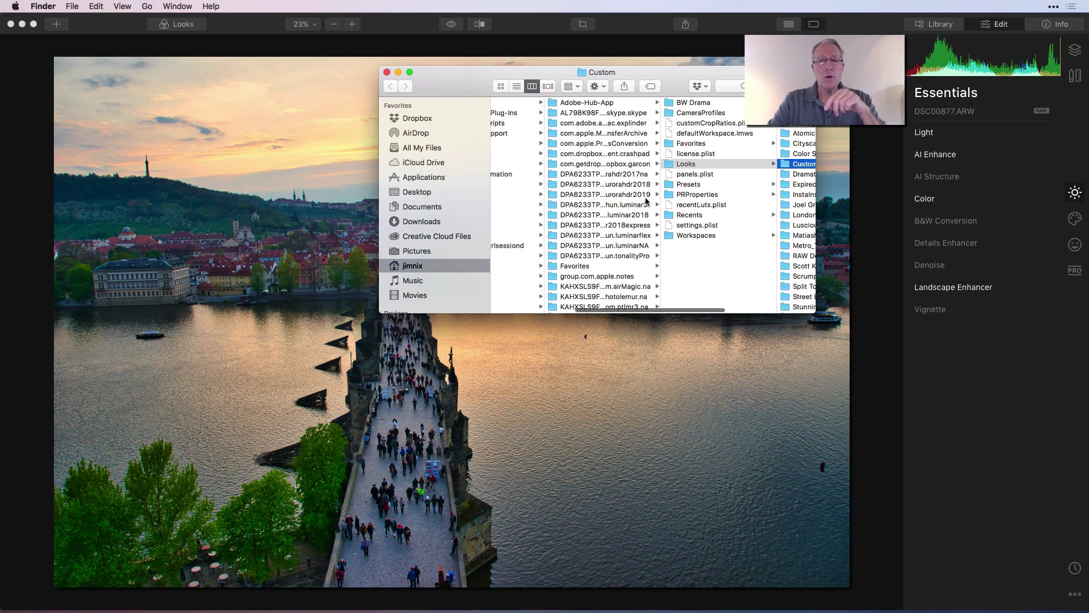
scroll(624, 249, "down", 3)
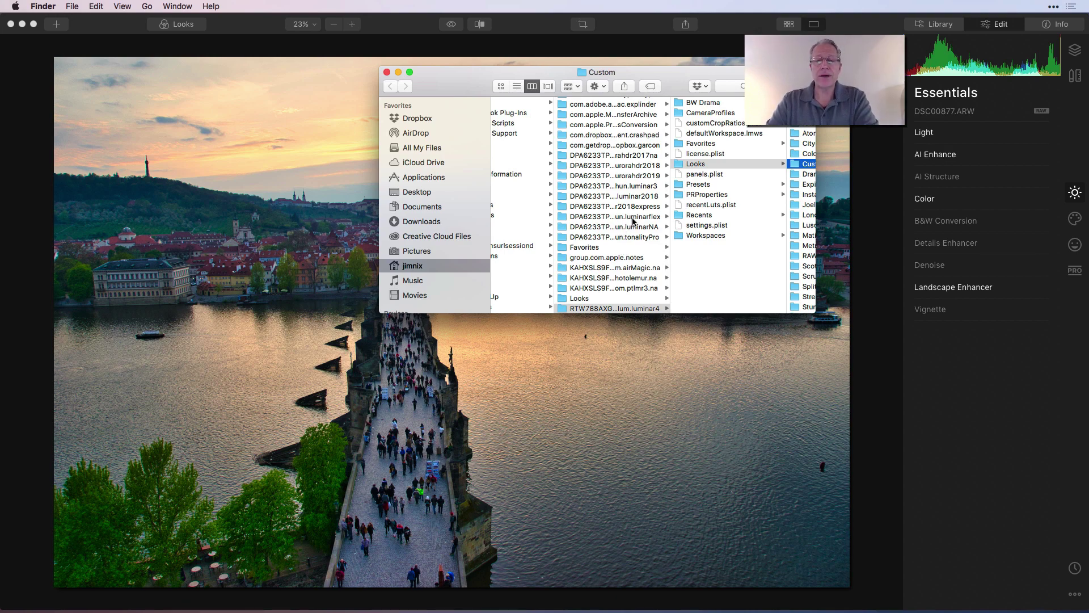
left_click(632, 217)
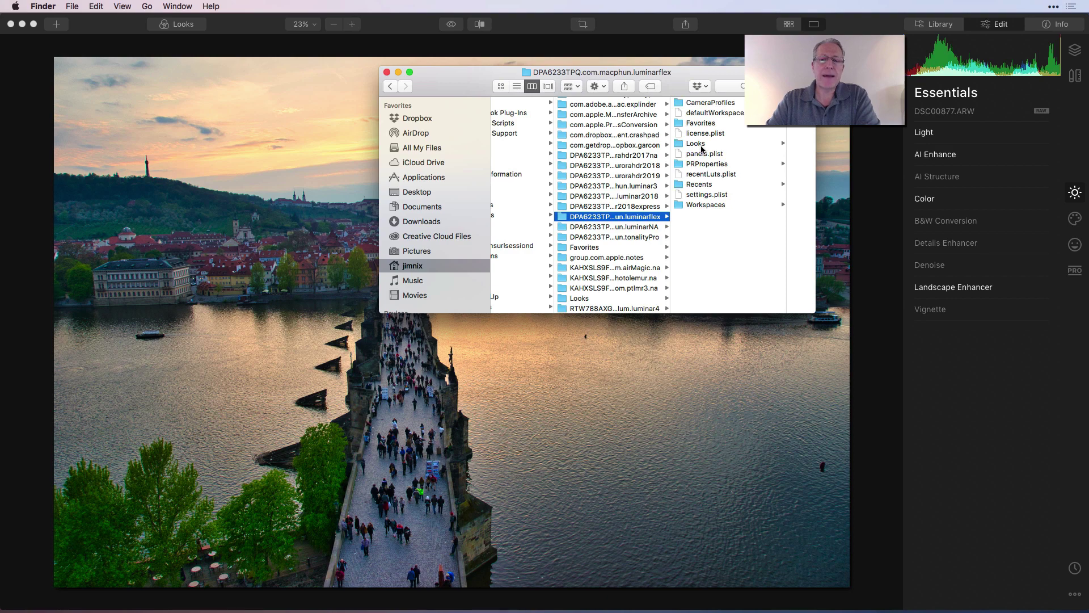
left_click(702, 146)
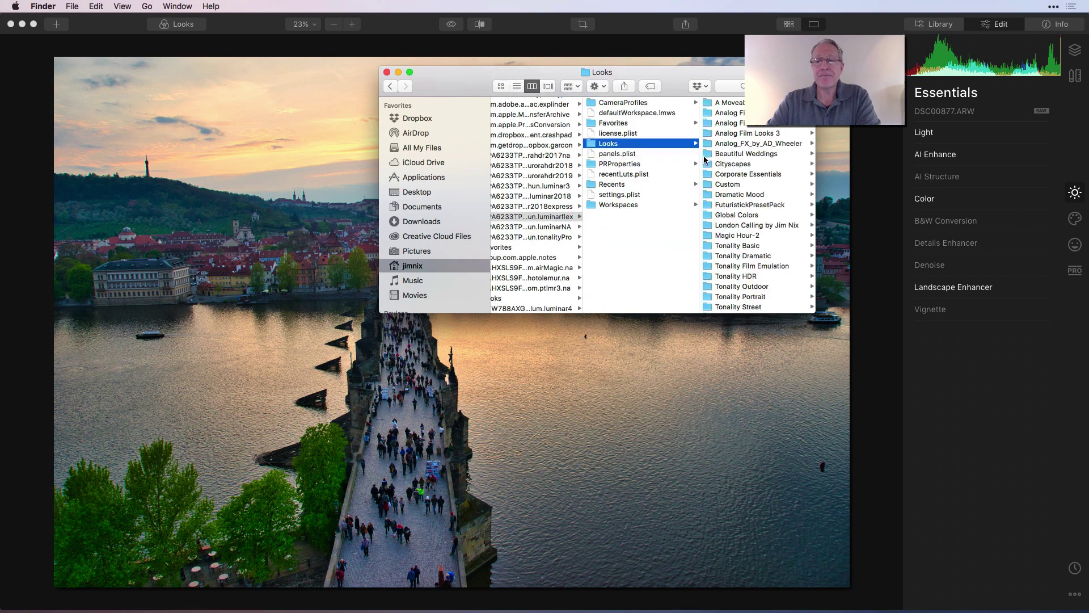
left_click(738, 236)
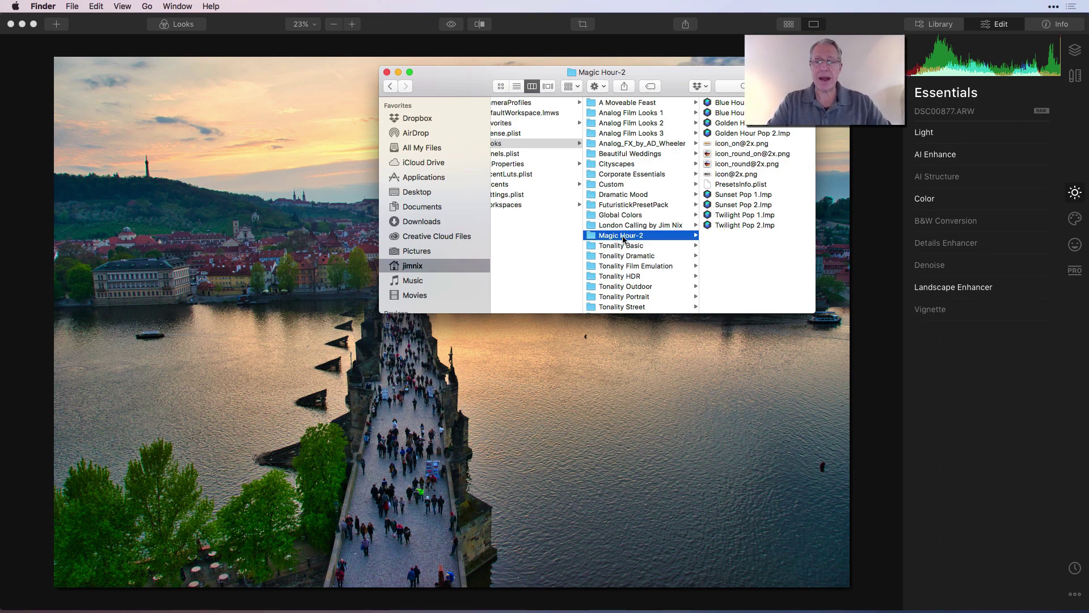
- Put the Magic Hour-2 folder into the Looks folder of com.skylum.luminar4, check it there, and close the Finder window
left_click_drag(624, 240, 577, 239)
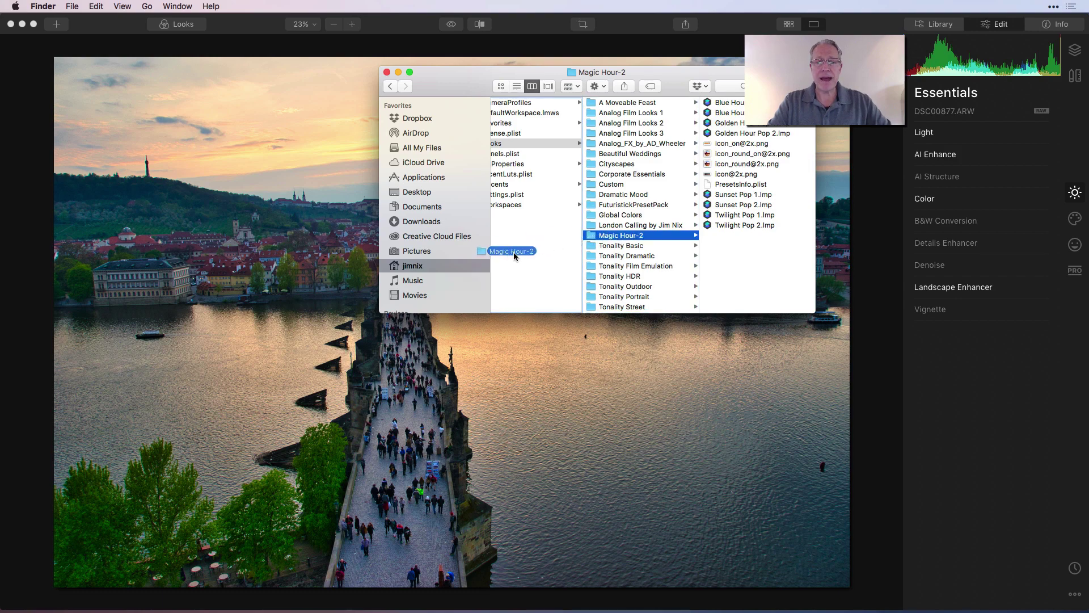
left_click_drag(514, 255, 728, 166)
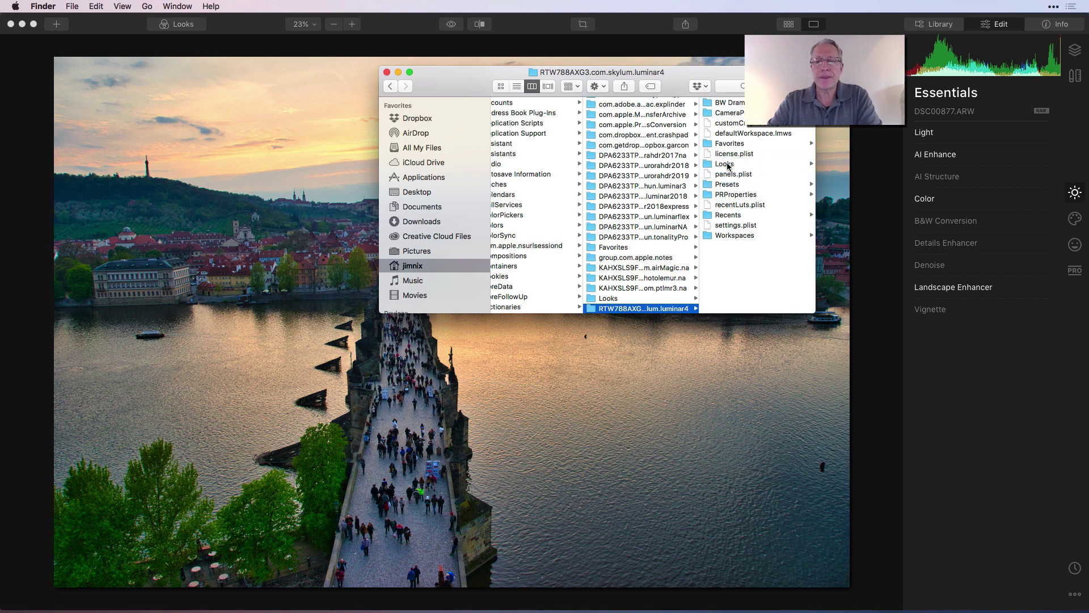
left_click(728, 166)
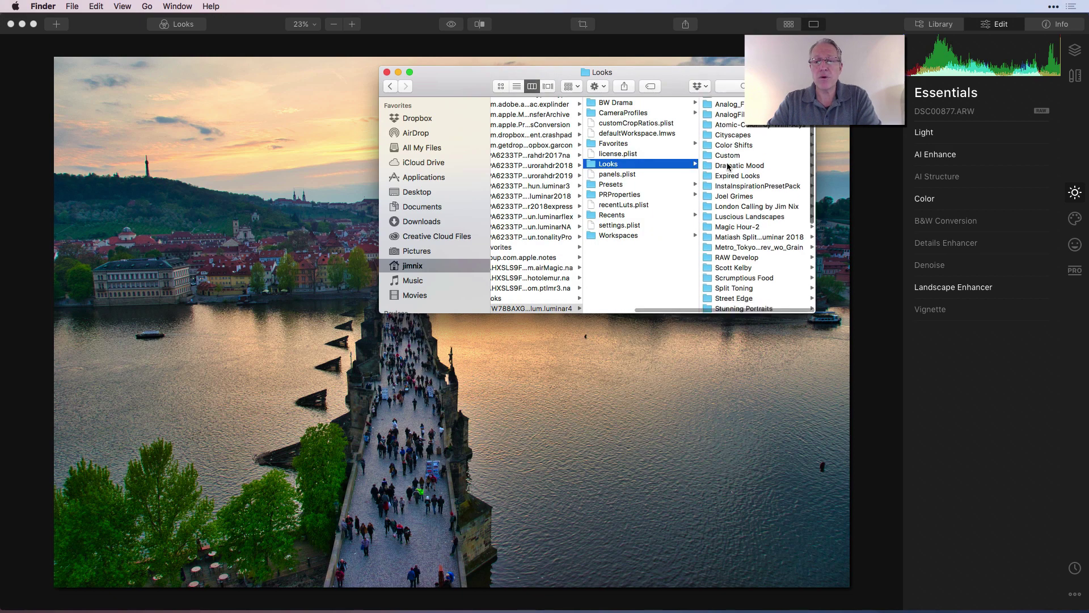
scroll(729, 167, "down", 1)
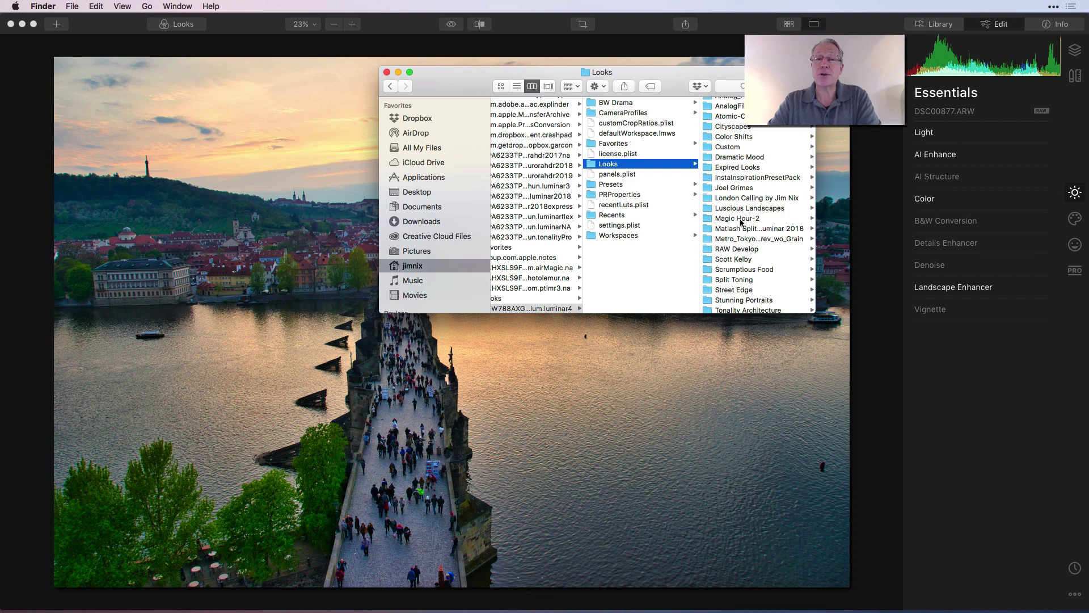
left_click(386, 72)
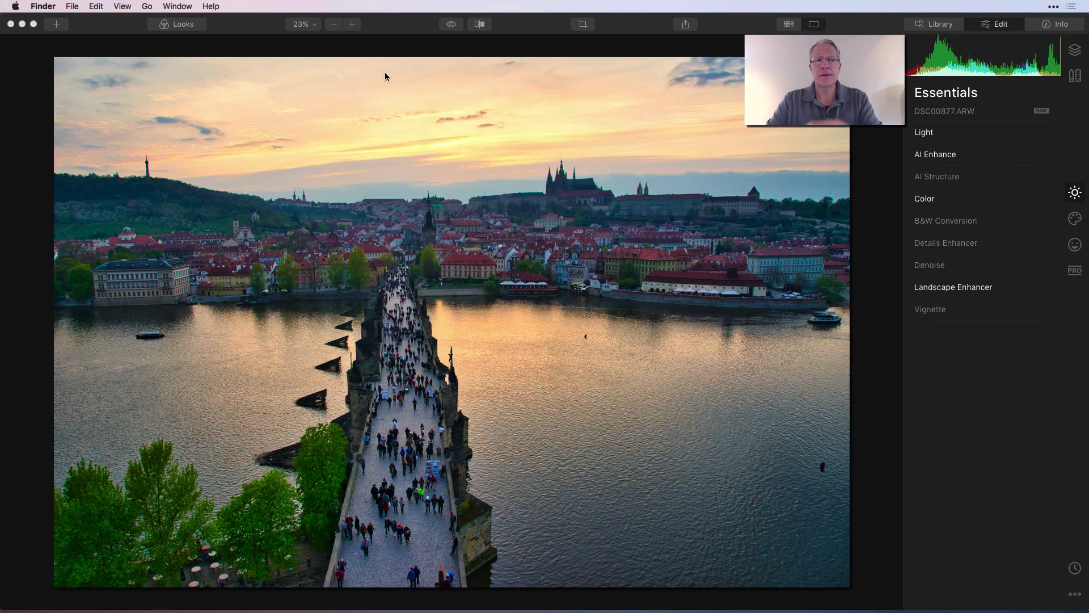
- Display the added Magic Hour collection in the Luminar Looks strip and hide the strip after viewing its looks
left_click(190, 27)
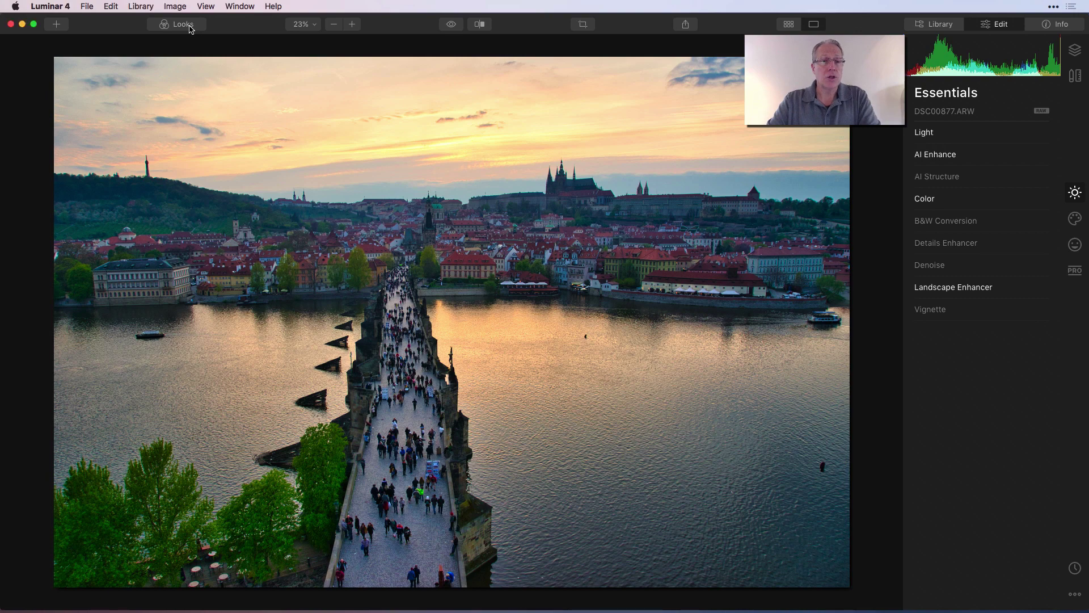
left_click(190, 26)
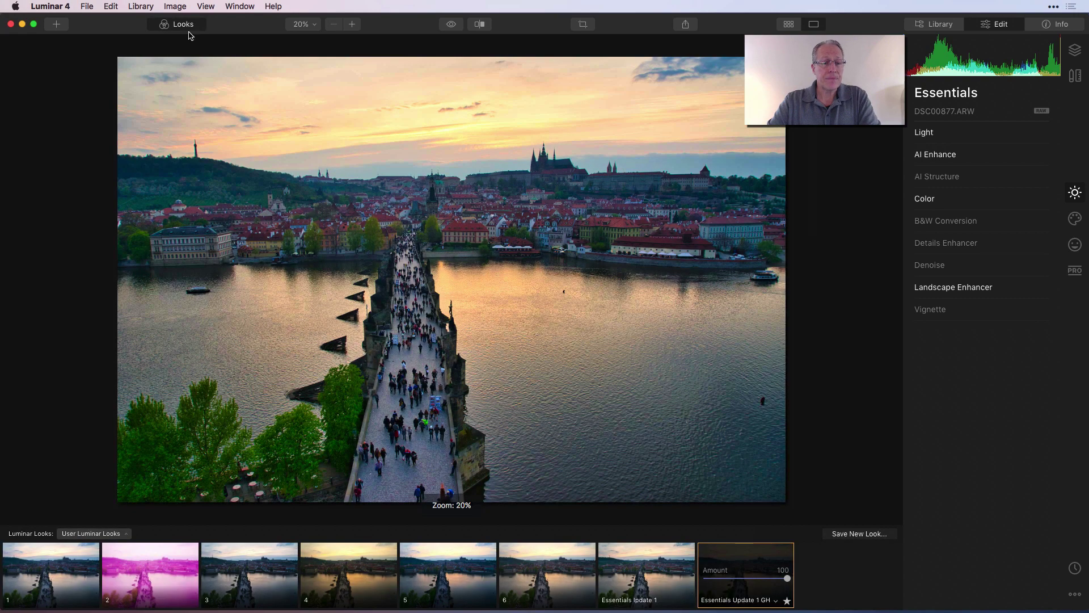
left_click(75, 534)
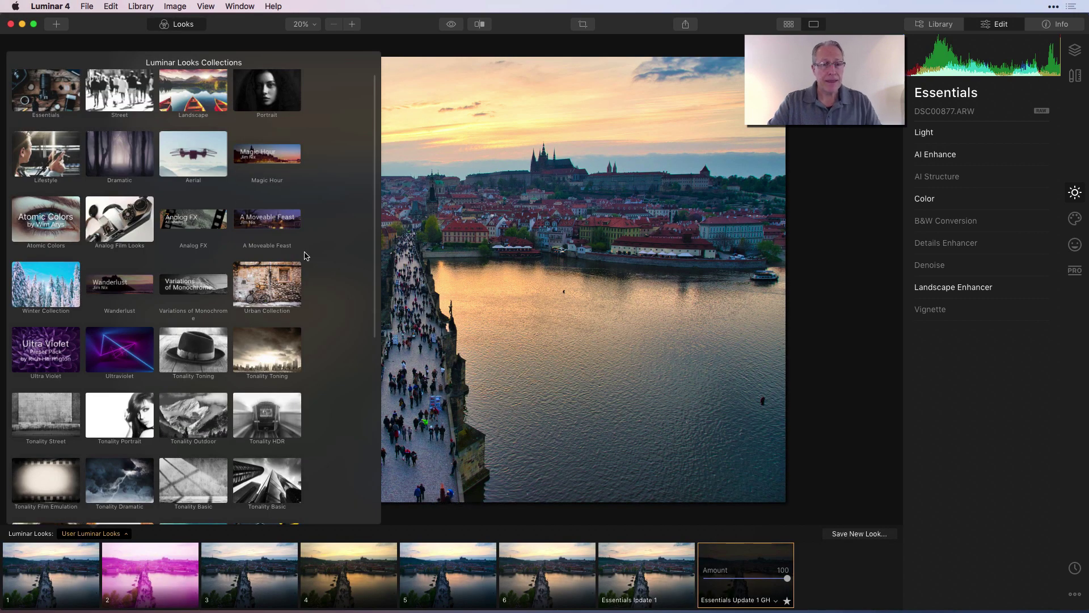
left_click(264, 165)
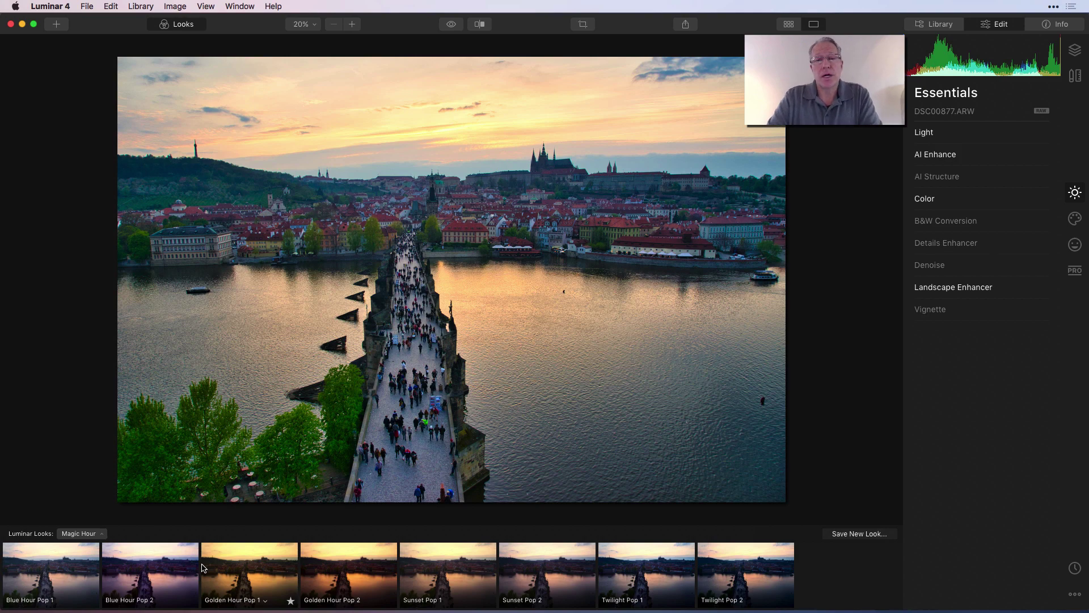
key("super+l")
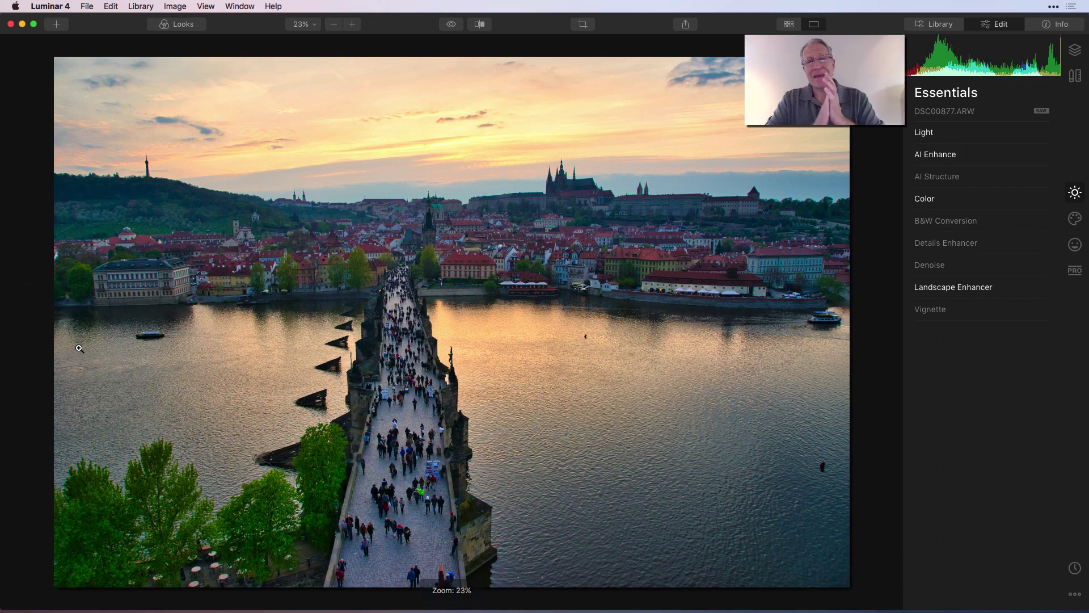